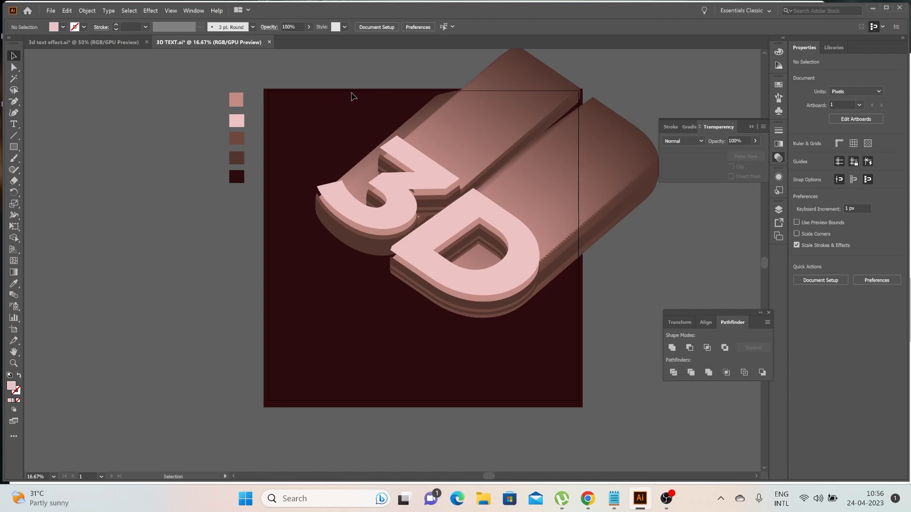
# Create a new document with a 2000 x 2000 px artboard
pyautogui.click(48, 11)
pyautogui.click(63, 24)
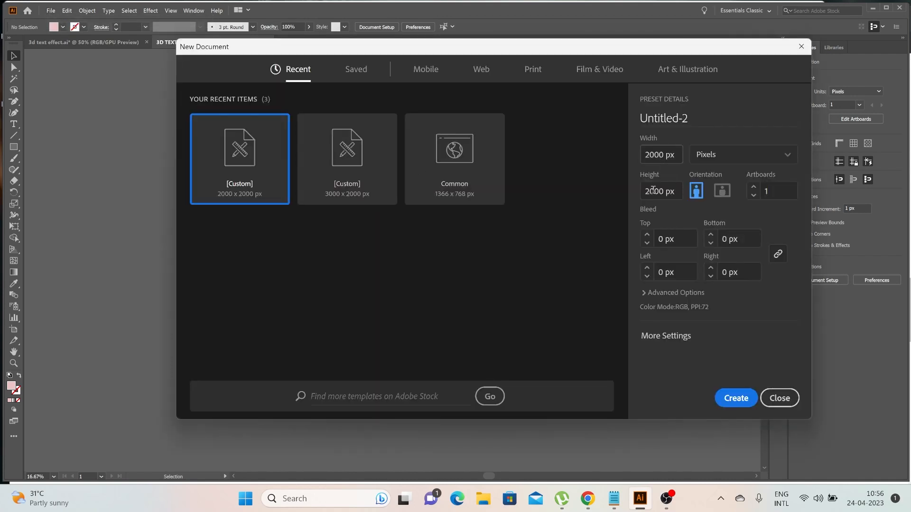
pyautogui.click(739, 403)
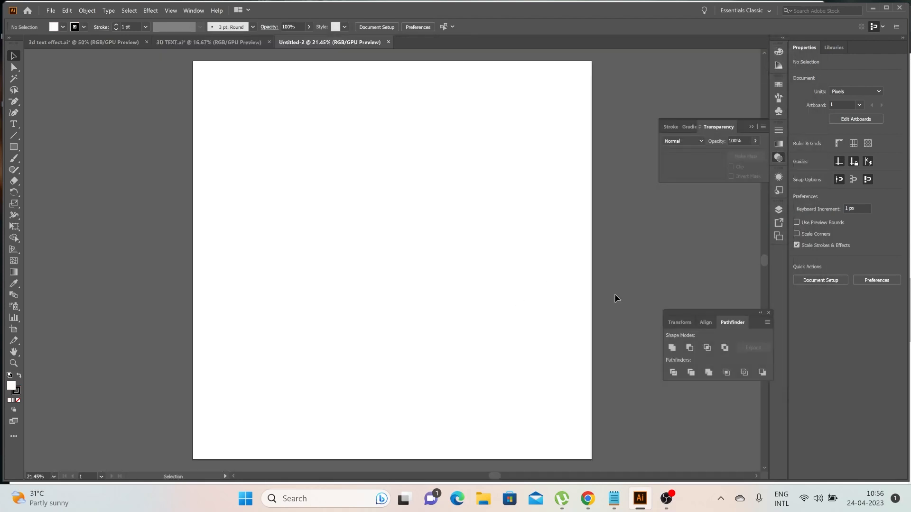
# Copy the five colour swatches beside the artboard in 3D TEXT.ai and return to the new document
pyautogui.click(195, 43)
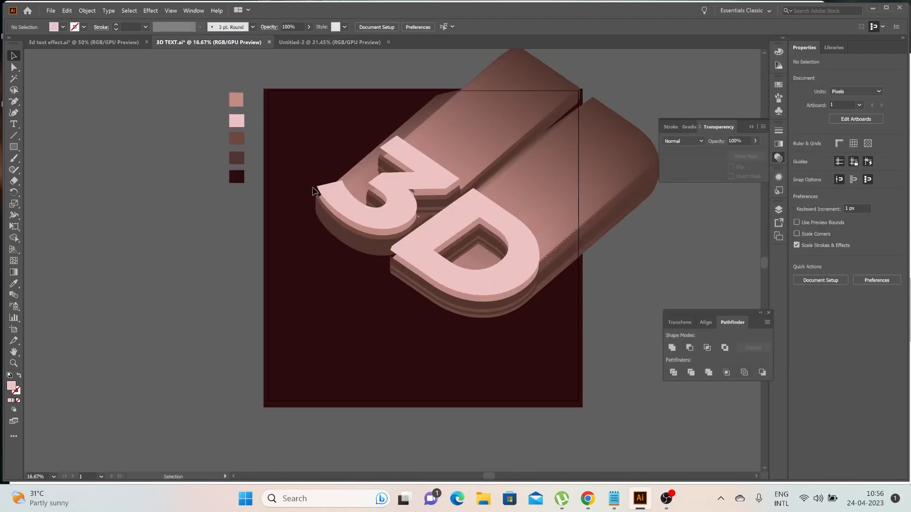
pyautogui.moveTo(250, 202); pyautogui.dragTo(251, 198)
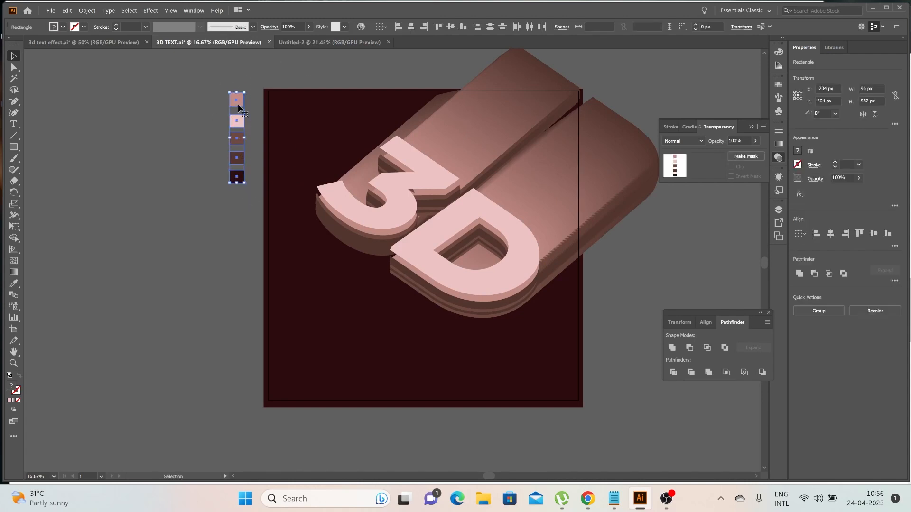
pyautogui.click(315, 42)
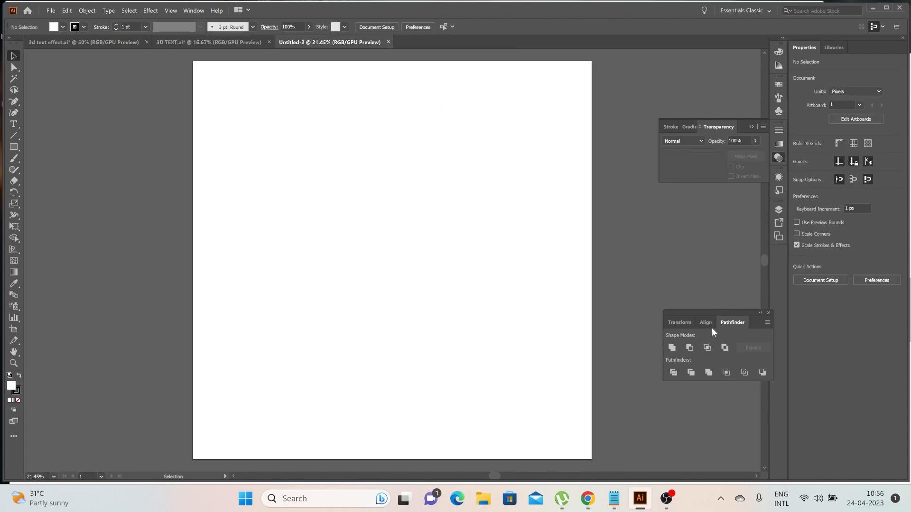
# Rename the only layer to color codes, paste the swatches into it and place them just outside the artboard
pyautogui.click(778, 210)
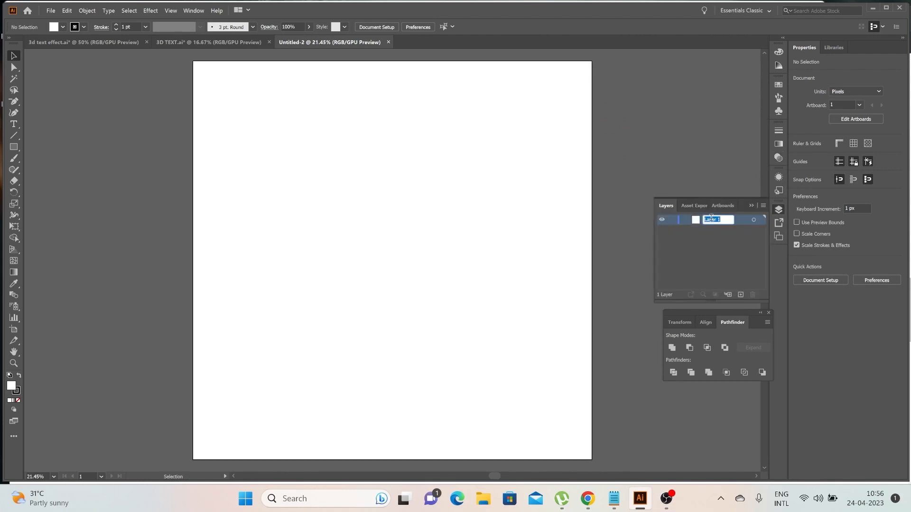
pyautogui.write('color codes')
pyautogui.press('Return')
pyautogui.hotkey('ctrl', 'v')
pyautogui.moveTo(388, 239); pyautogui.dragTo(163, 100)
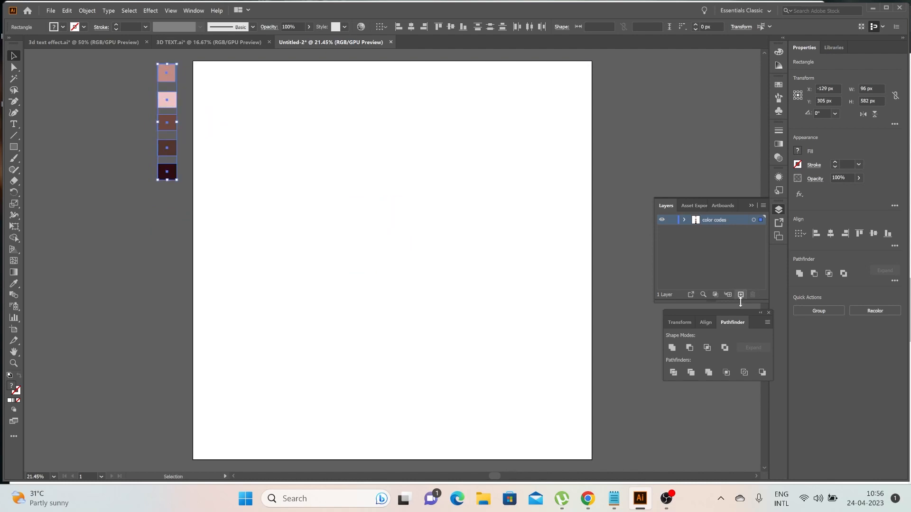
# Add two layers above color codes, naming the lower one background and the upper one text
pyautogui.click(740, 295)
pyautogui.click(740, 295)
pyautogui.doubleClick(710, 229)
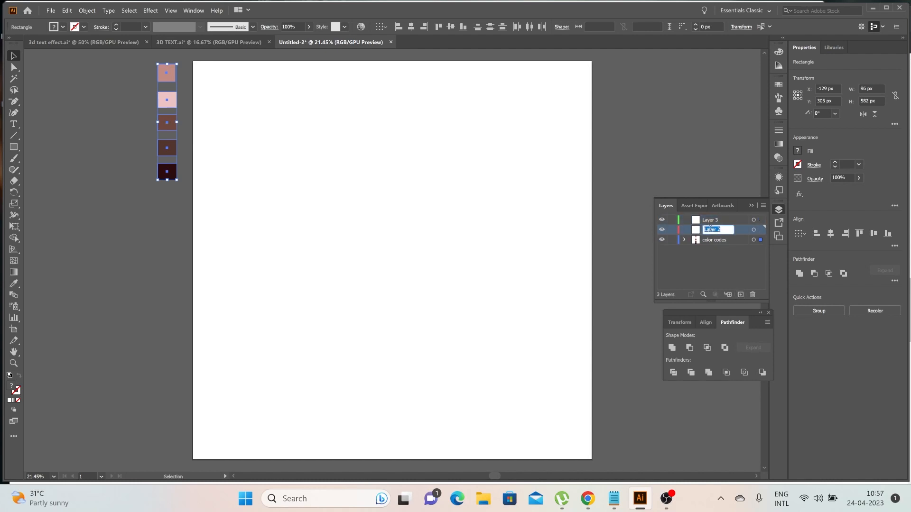
pyautogui.write('ba')
pyautogui.write('ckground')
pyautogui.click(716, 222)
pyautogui.doubleClick(711, 221)
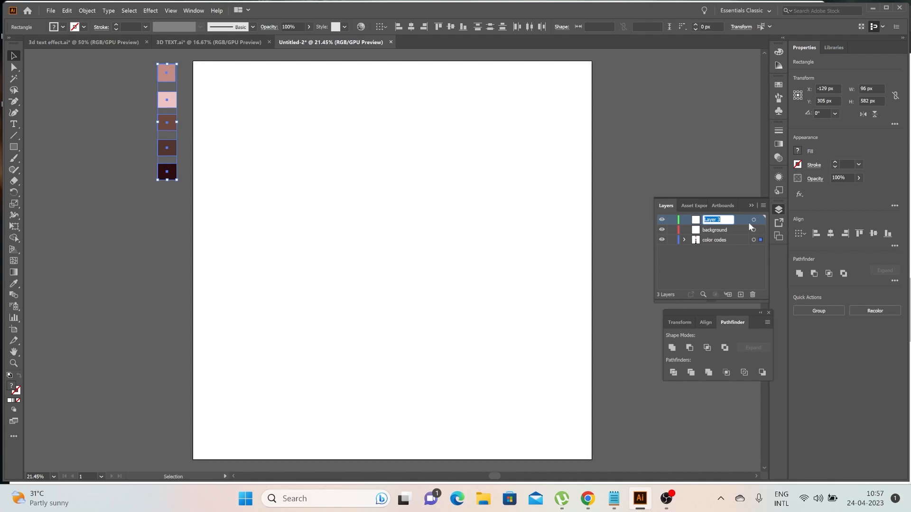
pyautogui.write('text')
pyautogui.press('Return')
pyautogui.click(524, 252)
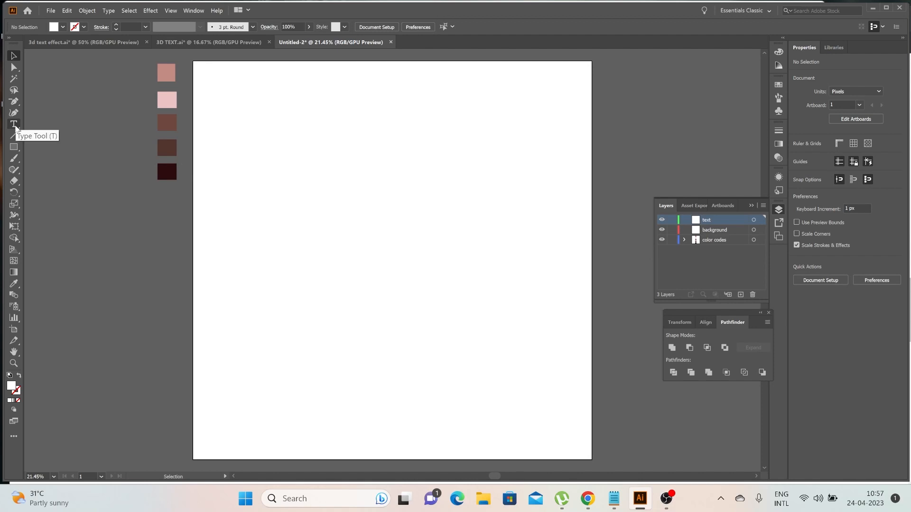
# Draw a text area about 1243 x 826 px on the artboard and set its font to Montserrat ExtraBold
pyautogui.click(13, 124)
pyautogui.moveTo(307, 175); pyautogui.dragTo(554, 338)
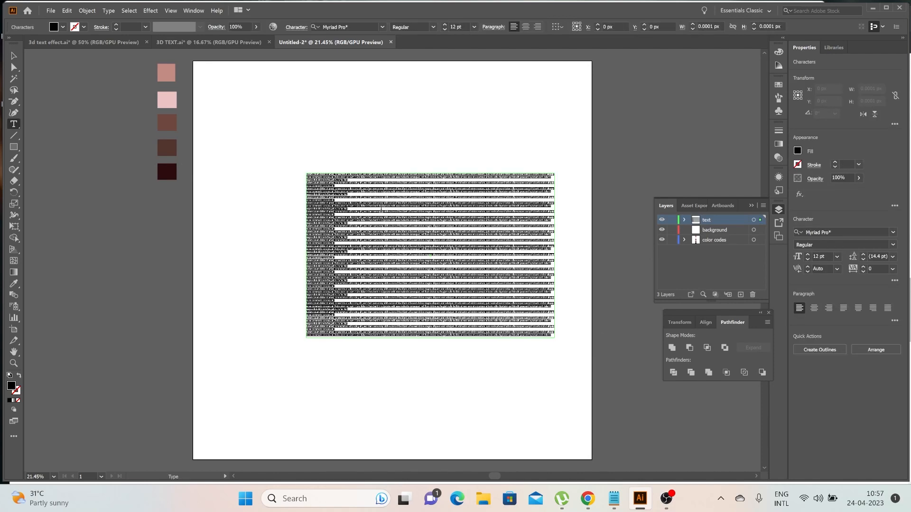
pyautogui.click(827, 233)
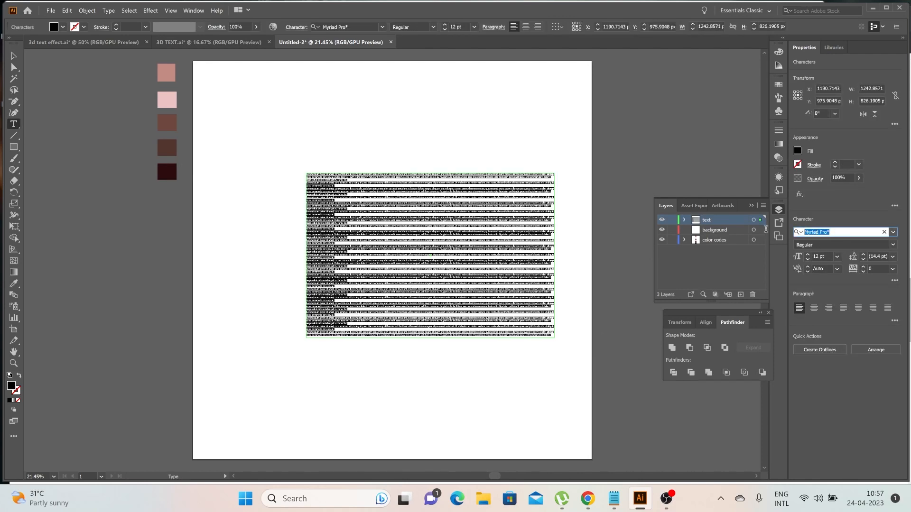
pyautogui.write('montserr')
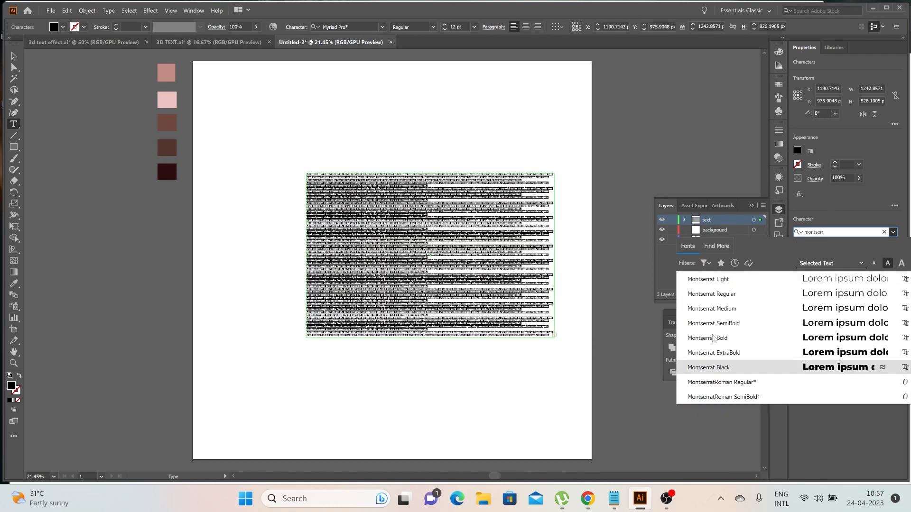
pyautogui.click(724, 353)
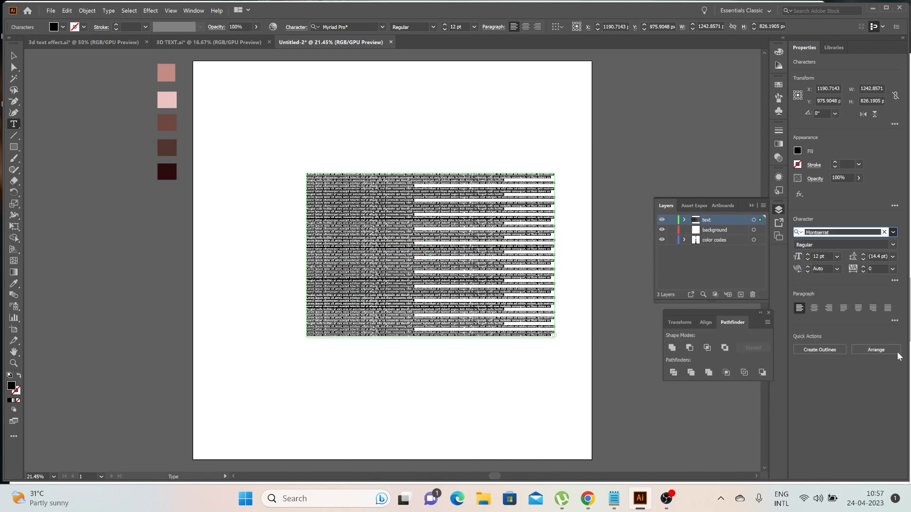
# Set the font size to 60 pt and replace the placeholder text with 3D
pyautogui.click(837, 258)
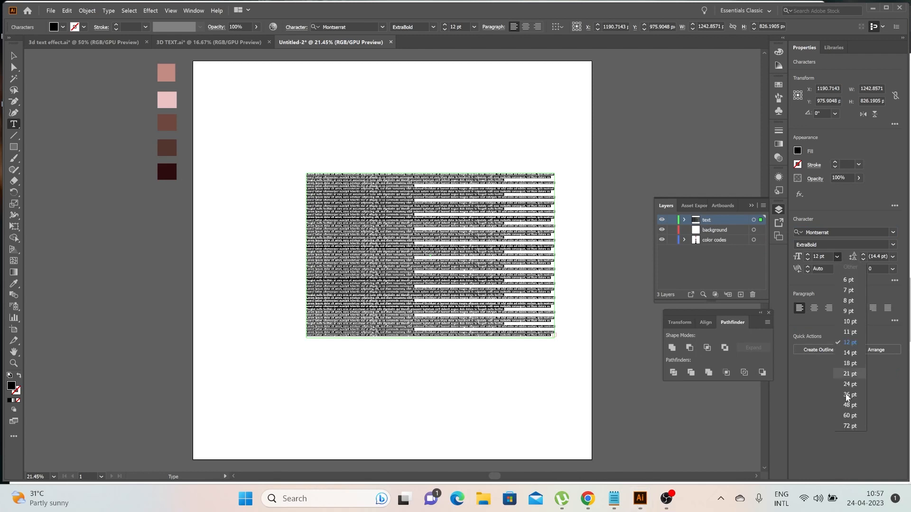
pyautogui.click(850, 416)
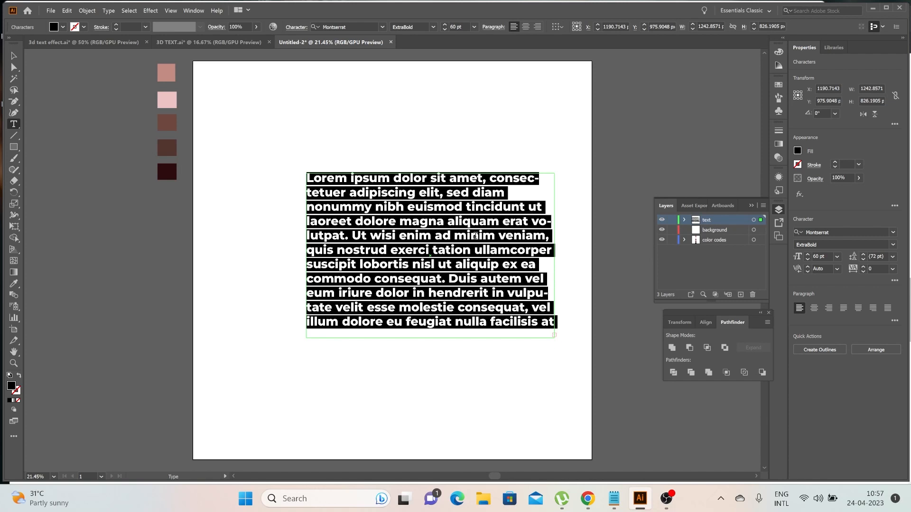
pyautogui.write('3D')
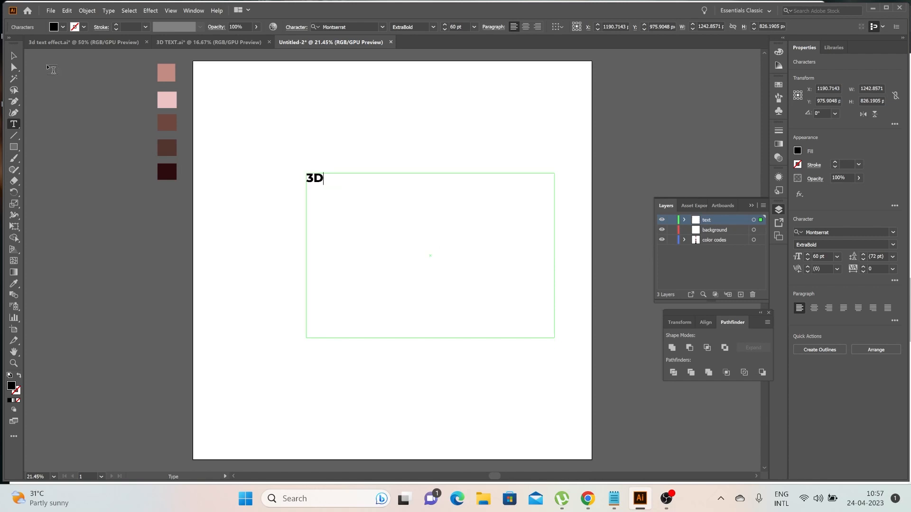
pyautogui.press('Escape')
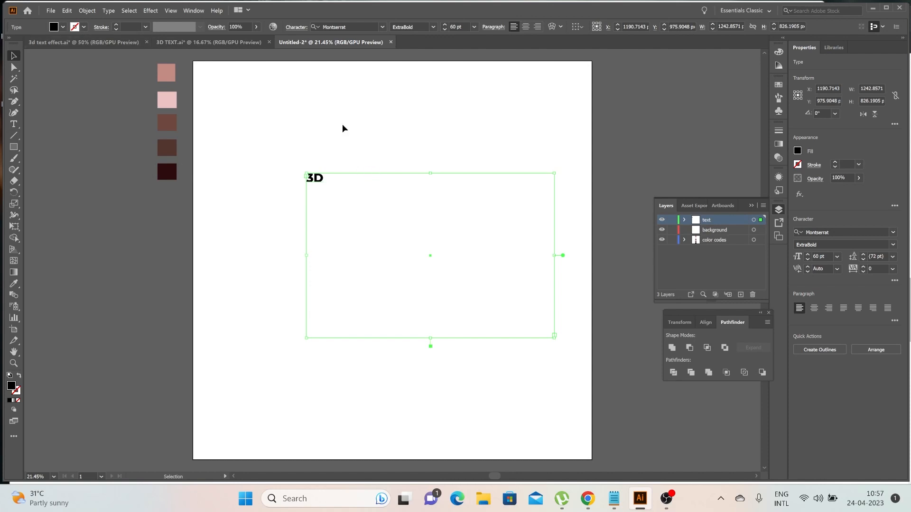
# Expand the 3D text into editable vector shapes
pyautogui.click(358, 167)
pyautogui.click(317, 179)
pyautogui.click(87, 10)
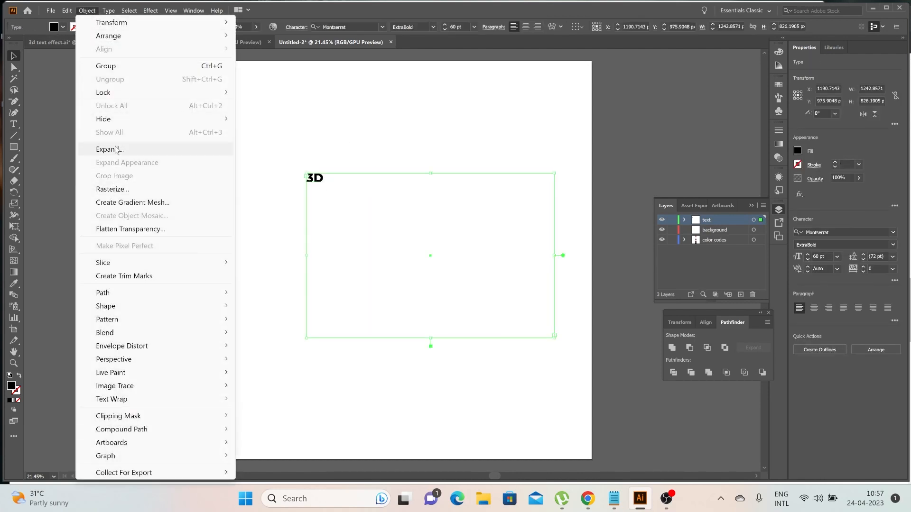
pyautogui.click(118, 150)
pyautogui.click(423, 299)
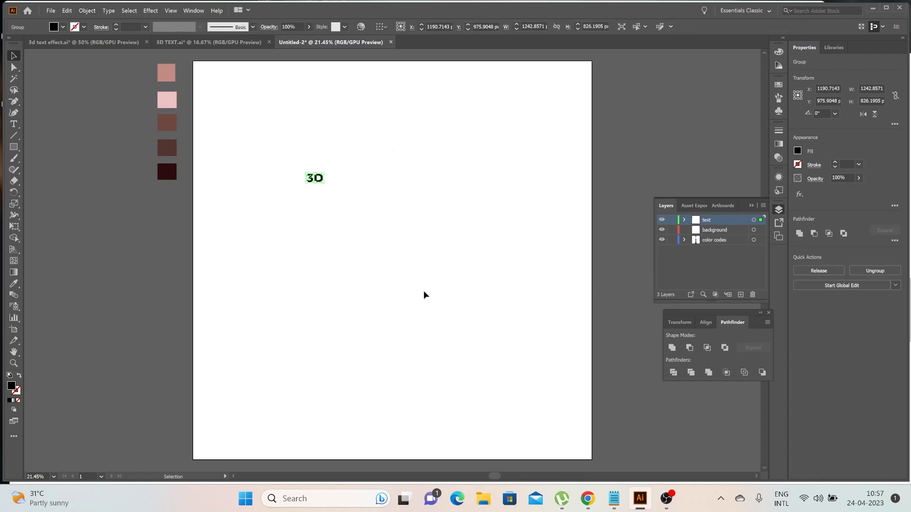
pyautogui.click(424, 295)
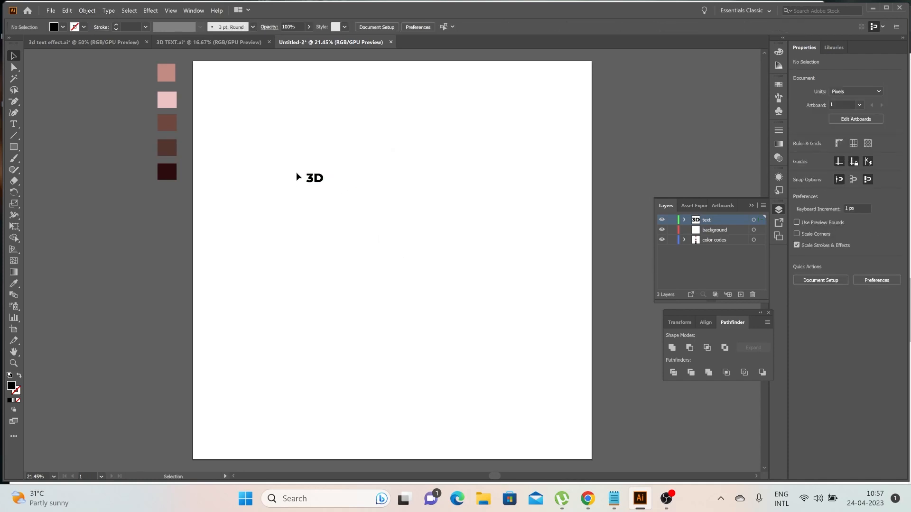
# Enlarge the 3D lettering to about 1278 x 652 px and position it on the upper half of the artboard
pyautogui.click(312, 186)
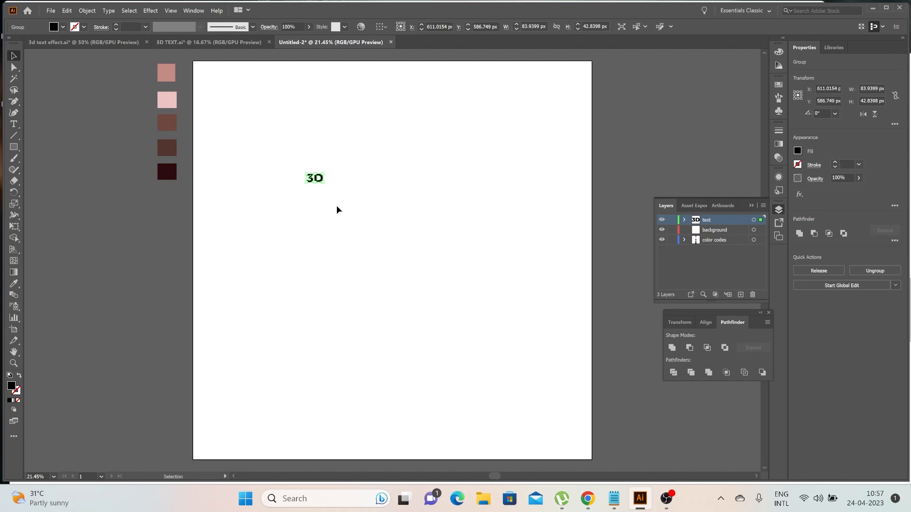
pyautogui.moveTo(325, 184); pyautogui.dragTo(435, 260)
pyautogui.moveTo(396, 221); pyautogui.dragTo(461, 250)
pyautogui.click(481, 309)
pyautogui.click(314, 251)
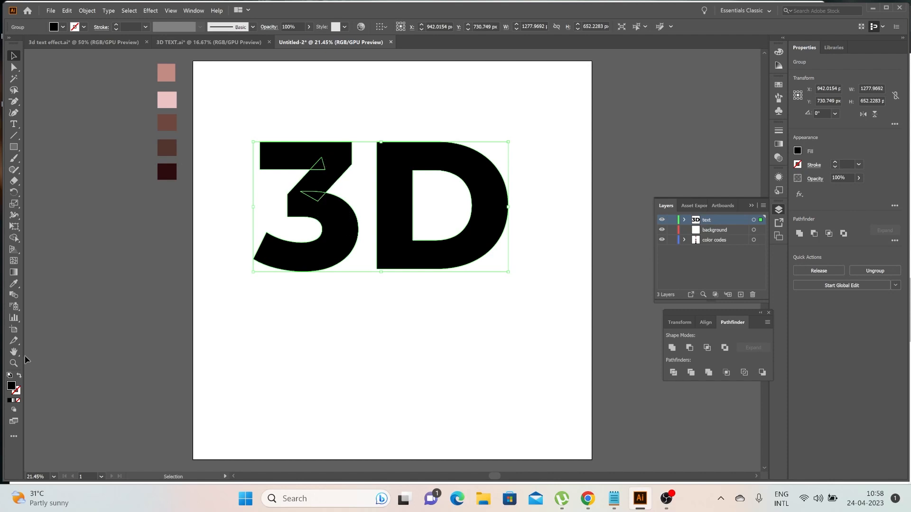
# Draw a black rectangle about 78 x 119 px over the overlapping paths in the middle of the 3
pyautogui.click(14, 364)
pyautogui.click(375, 207)
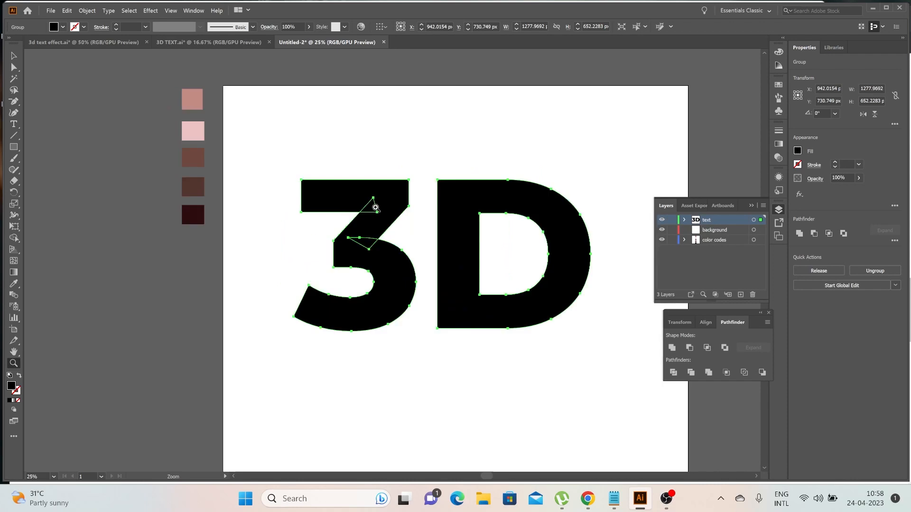
pyautogui.click(394, 245)
pyautogui.click(379, 259)
pyautogui.click(16, 147)
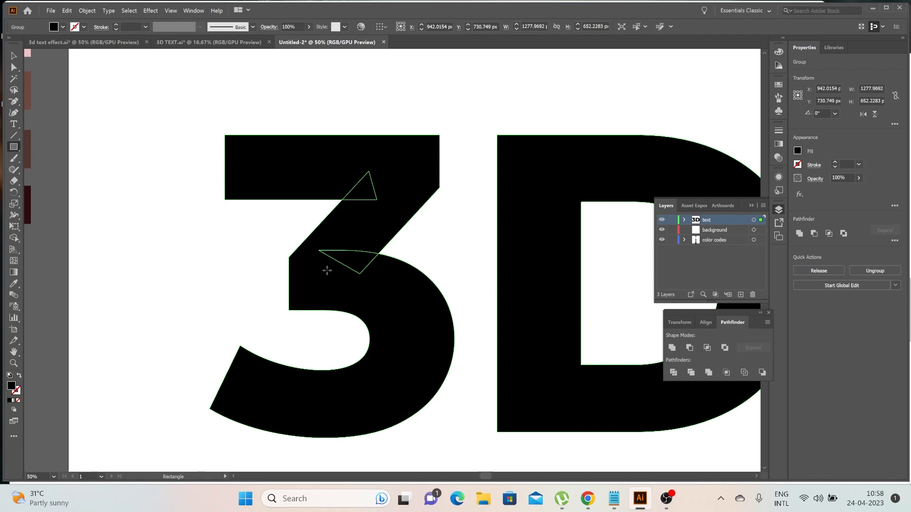
pyautogui.moveTo(329, 228); pyautogui.dragTo(366, 283)
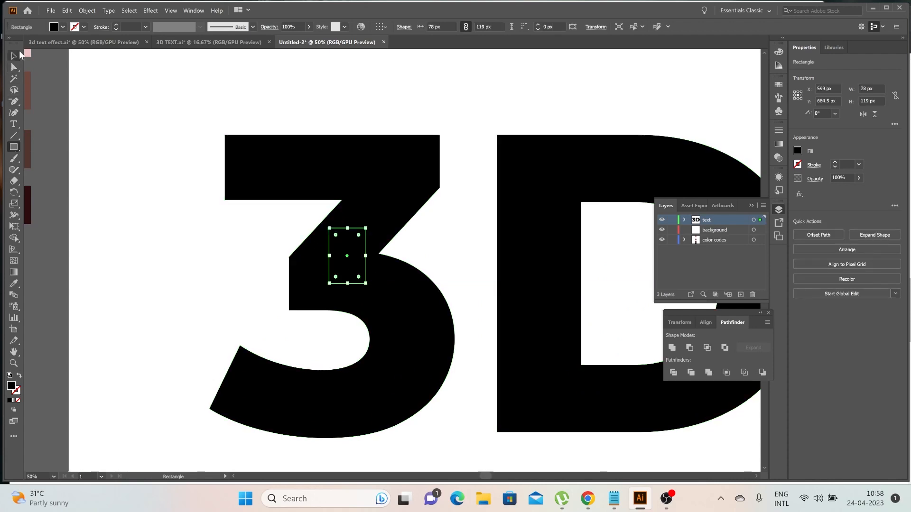
# Unite the rectangle with the 3D lettering as a compound shape and expand its appearance
pyautogui.click(14, 56)
pyautogui.moveTo(153, 138); pyautogui.dragTo(388, 303)
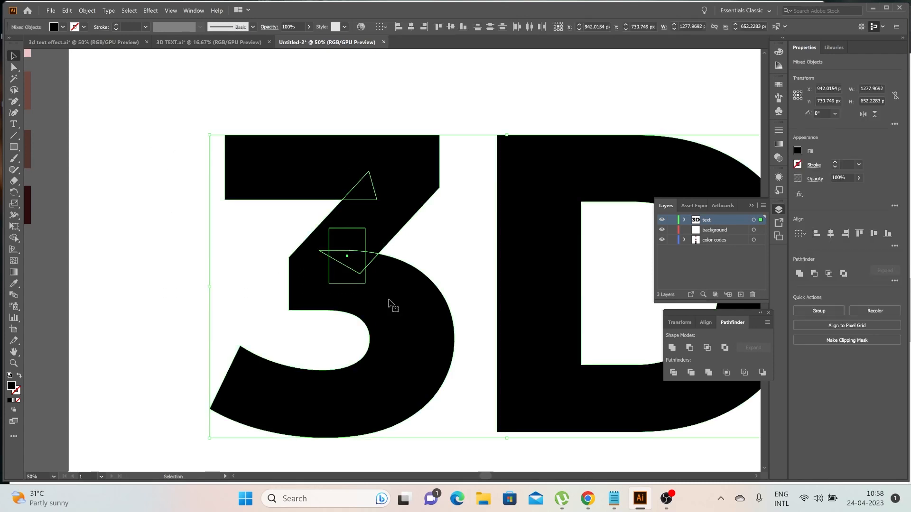
pyautogui.keyDown('alt'); pyautogui.click(671, 348); pyautogui.keyUp('alt')
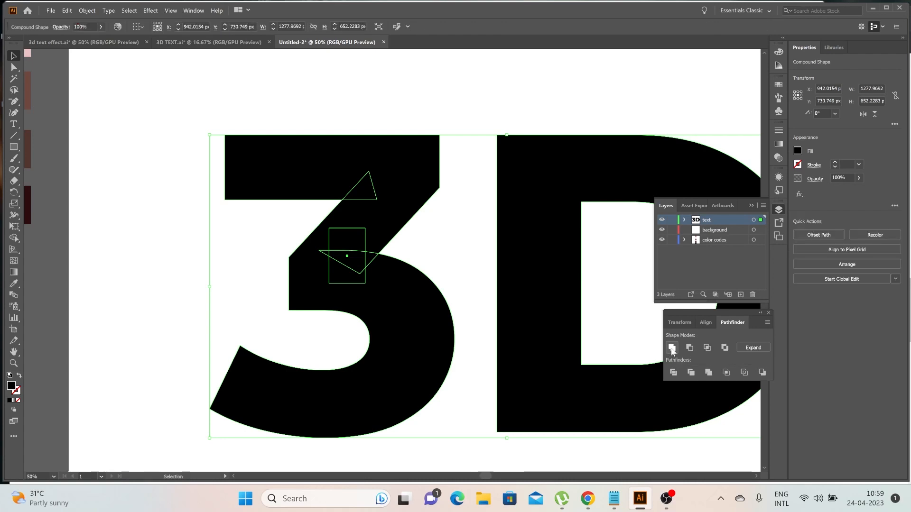
pyautogui.click(87, 11)
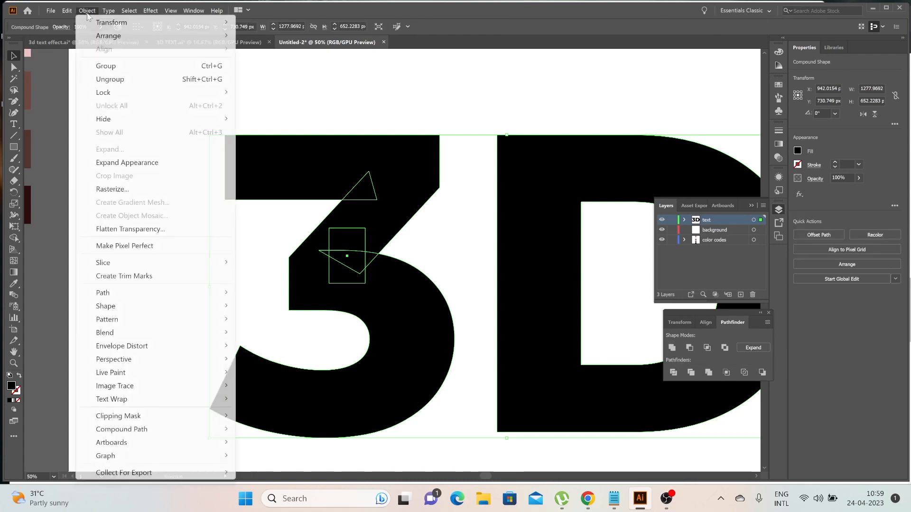
pyautogui.click(125, 163)
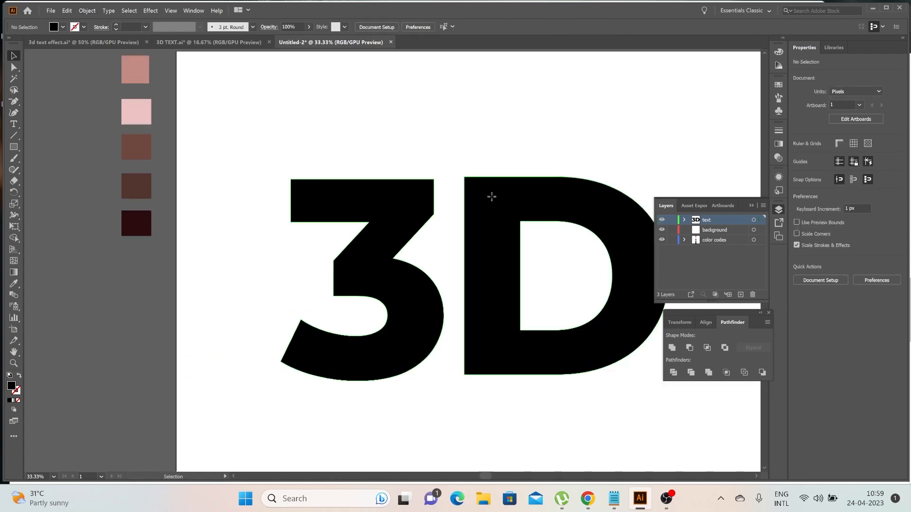
# Ungroup the merged 3D lettering
pyautogui.rightClick(498, 201)
pyautogui.click(532, 317)
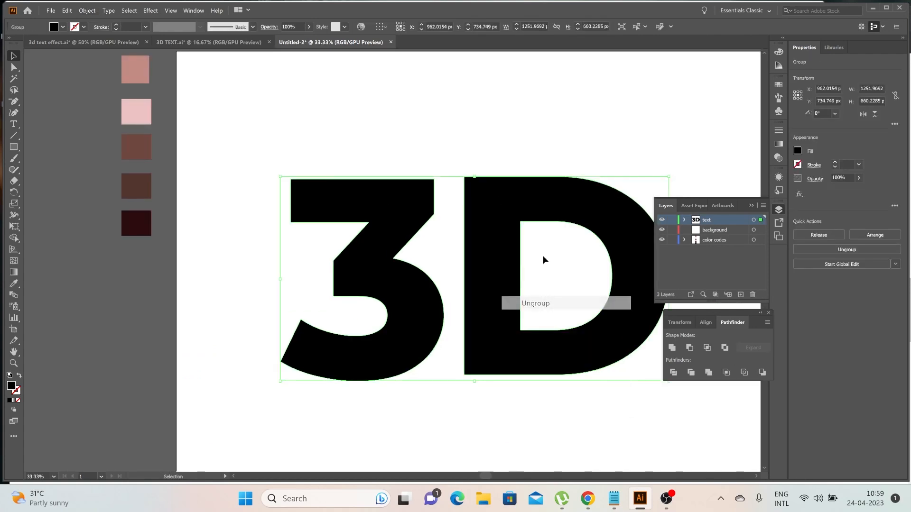
pyautogui.rightClick(505, 221)
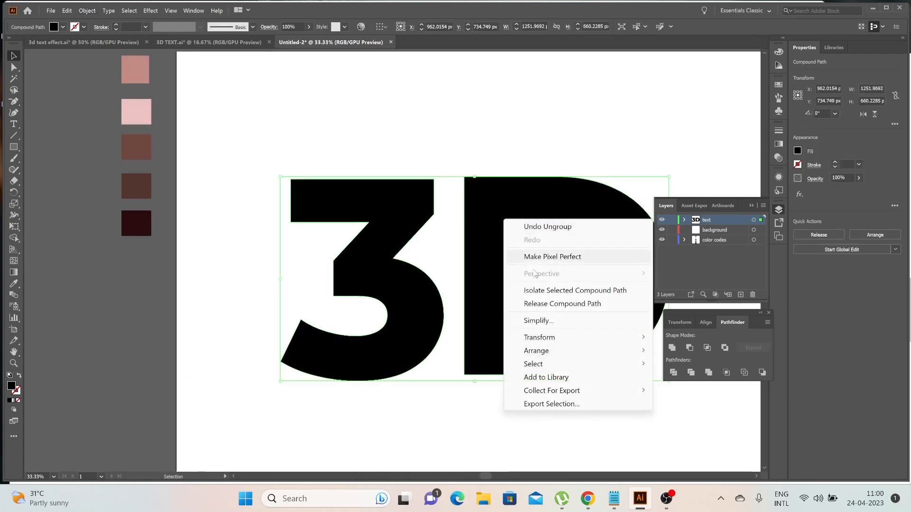
pyautogui.click(342, 155)
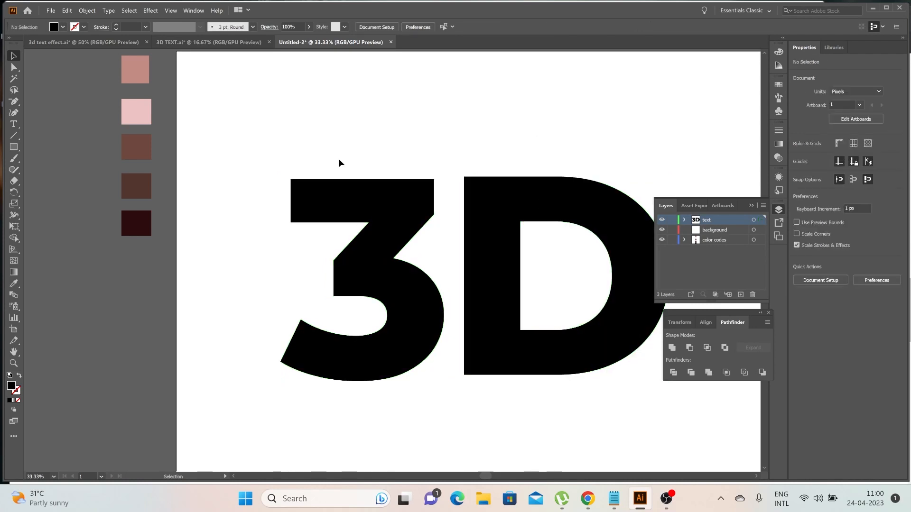
# Flatten the 3D lettering's transparency with the Medium Resolution preset and move the lettering up about 84 px
pyautogui.click(87, 10)
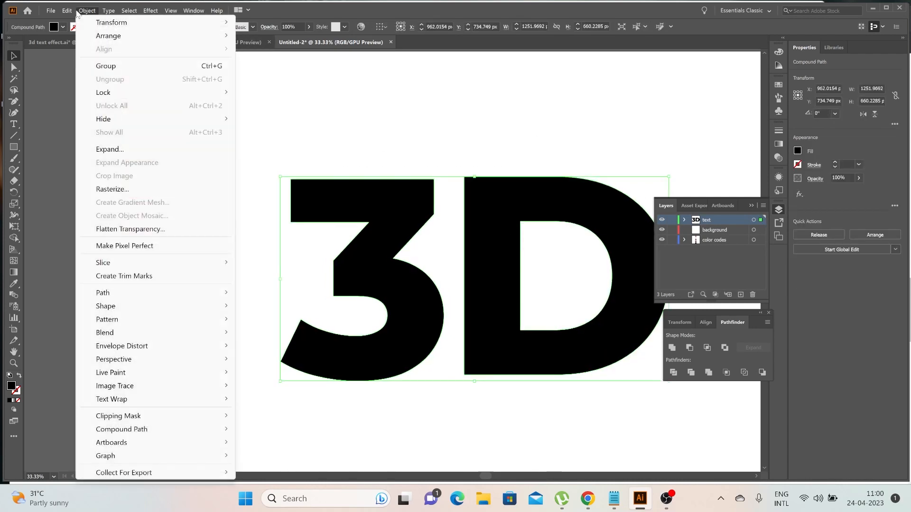
pyautogui.click(161, 230)
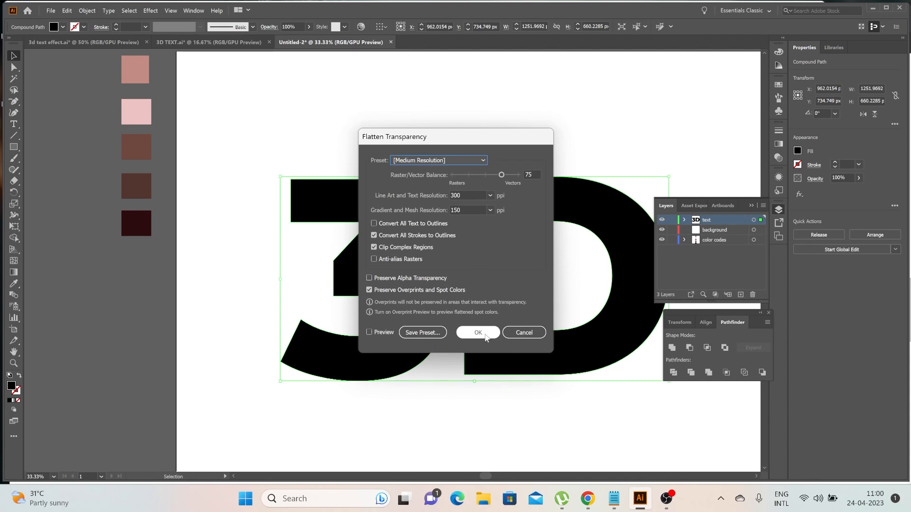
pyautogui.click(477, 333)
pyautogui.click(587, 95)
pyautogui.click(522, 193)
pyautogui.moveTo(499, 213); pyautogui.dragTo(499, 189)
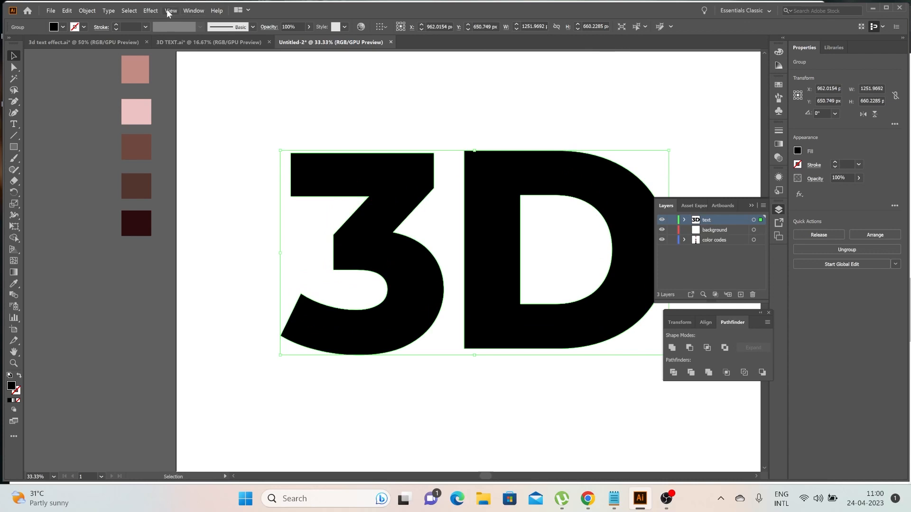
# Apply a 3D Extrude & Bevel effect to the lettering, starting from Isometric Top and adjusting the rotation to 27°, 26° and -38°
pyautogui.click(150, 10)
pyautogui.moveTo(214, 76)
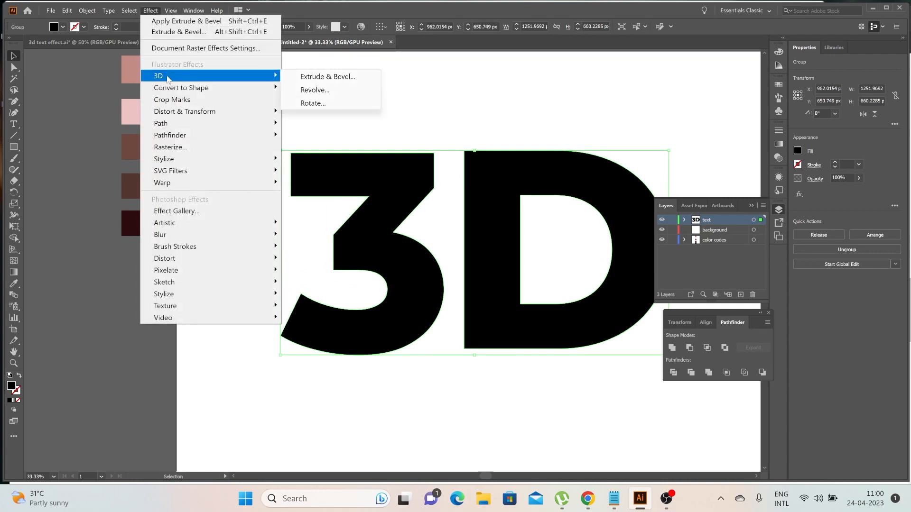
pyautogui.click(326, 79)
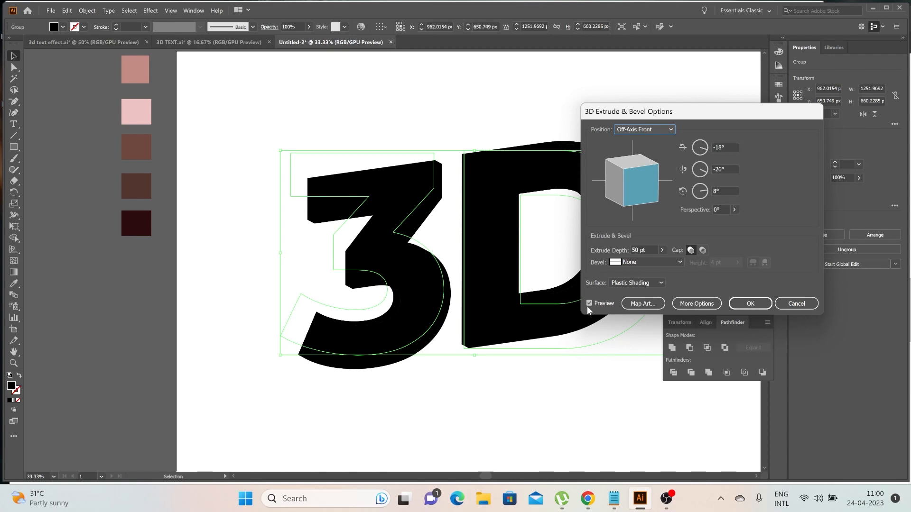
pyautogui.click(671, 129)
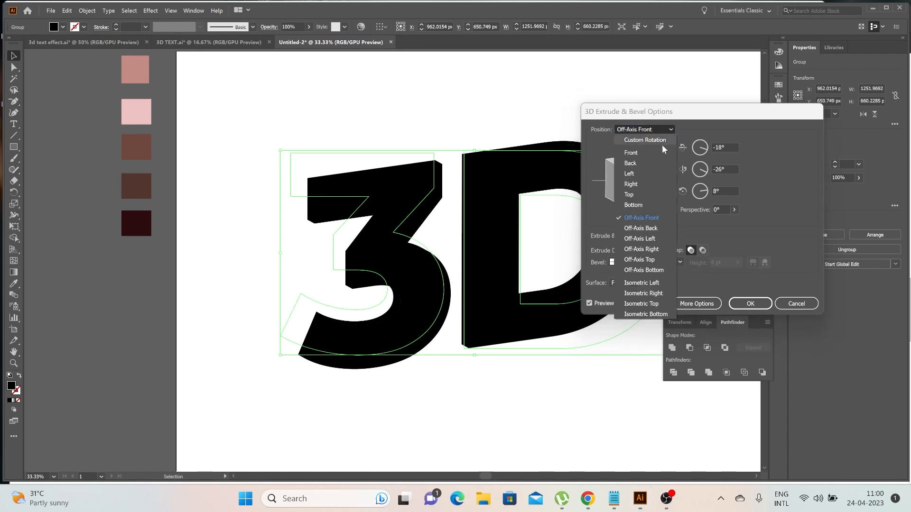
pyautogui.click(647, 304)
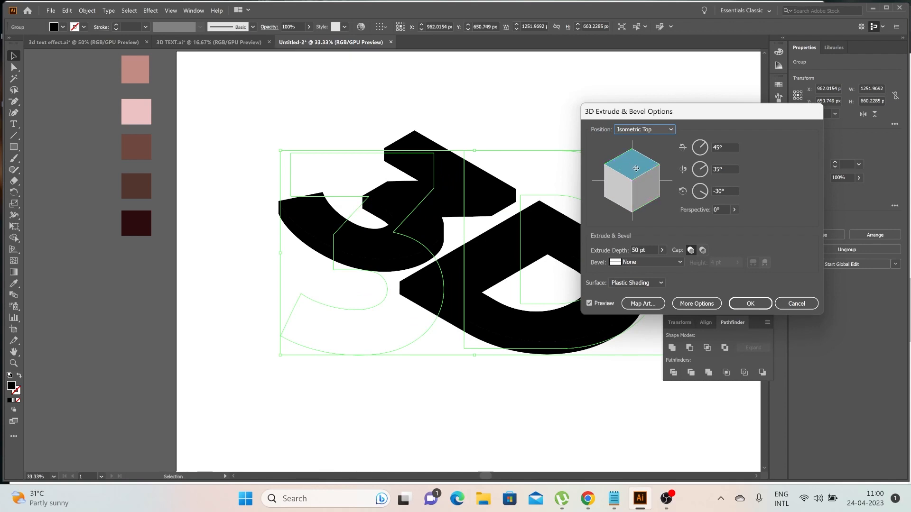
pyautogui.moveTo(634, 166); pyautogui.dragTo(633, 174)
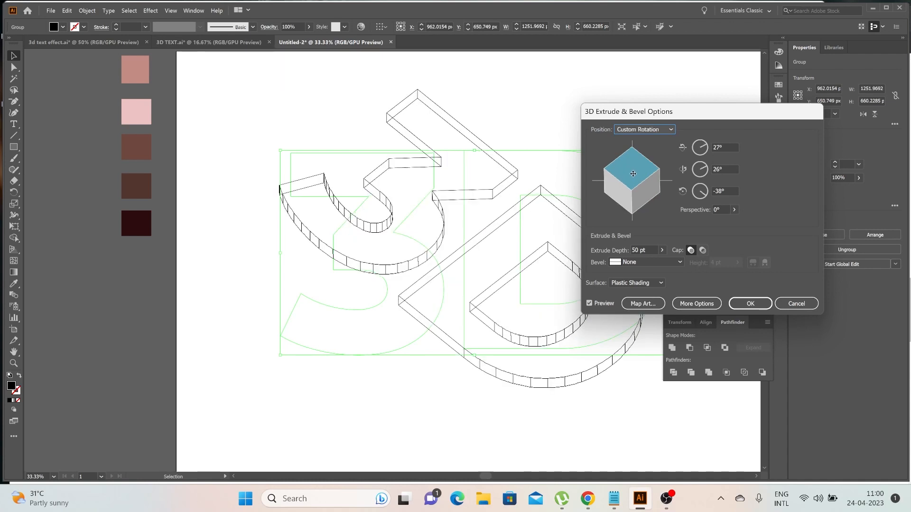
pyautogui.moveTo(633, 173); pyautogui.dragTo(633, 174)
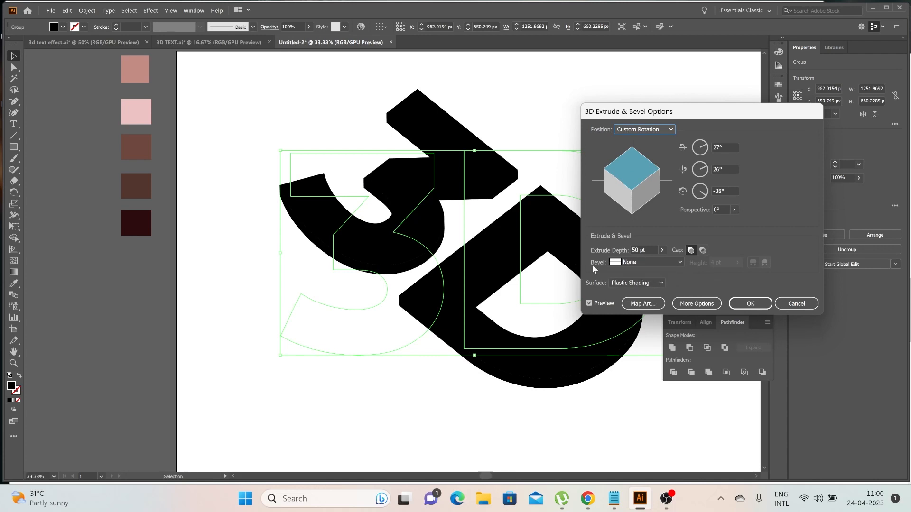
# Give the extrusion a Cove bevel and set its extrude depth to 100 pt
pyautogui.click(680, 263)
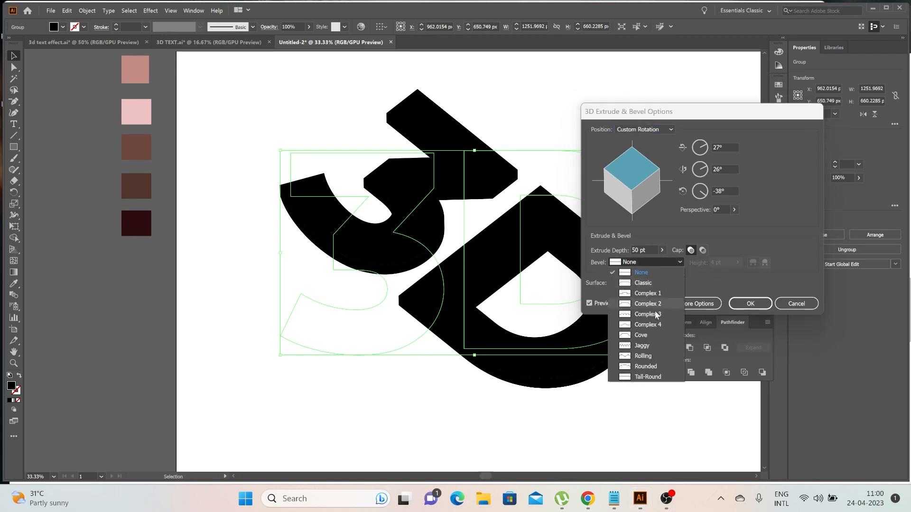
pyautogui.click(642, 336)
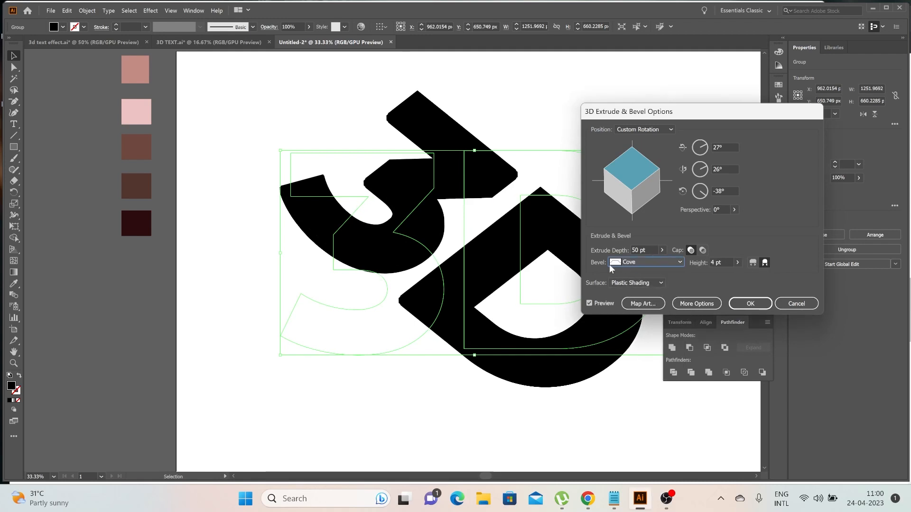
pyautogui.doubleClick(636, 251)
pyautogui.write('100')
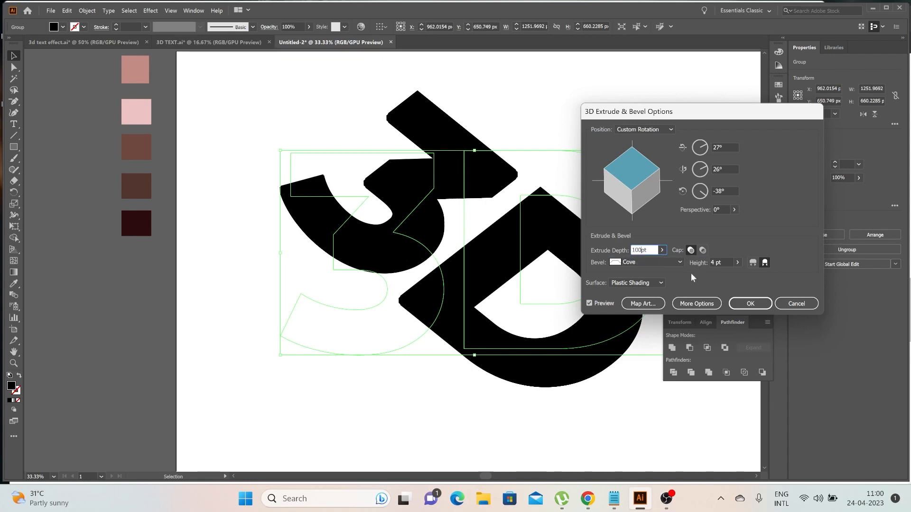
pyautogui.click(589, 303)
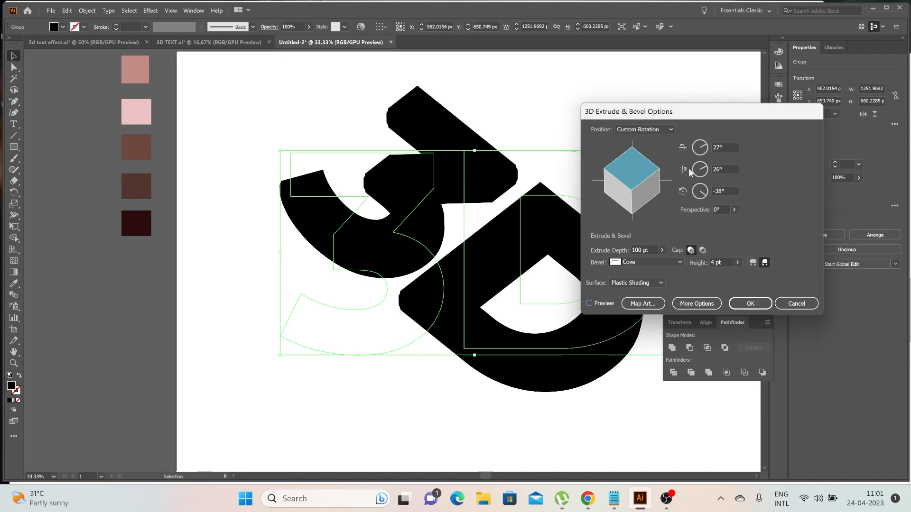
# Preview the Wireframe surface, set the surface to No Shading and apply the extrusion to the lettering
pyautogui.click(657, 284)
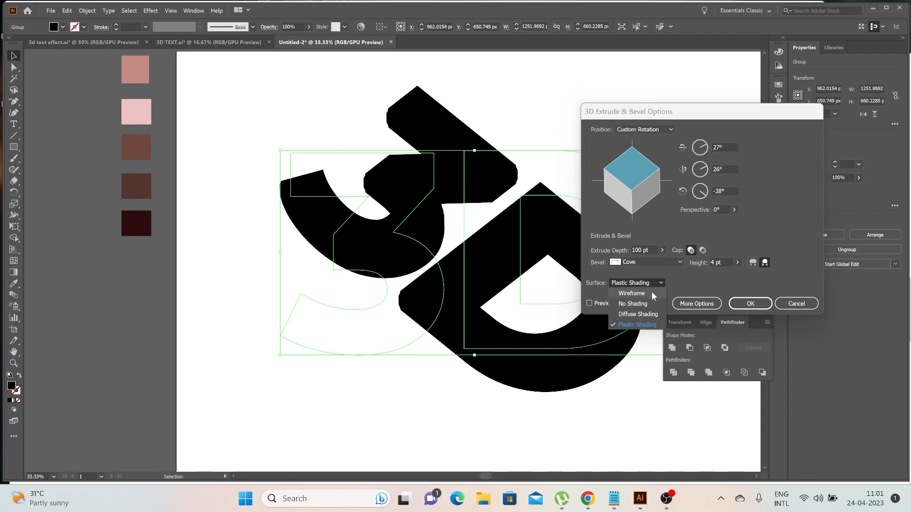
pyautogui.click(636, 294)
pyautogui.click(590, 304)
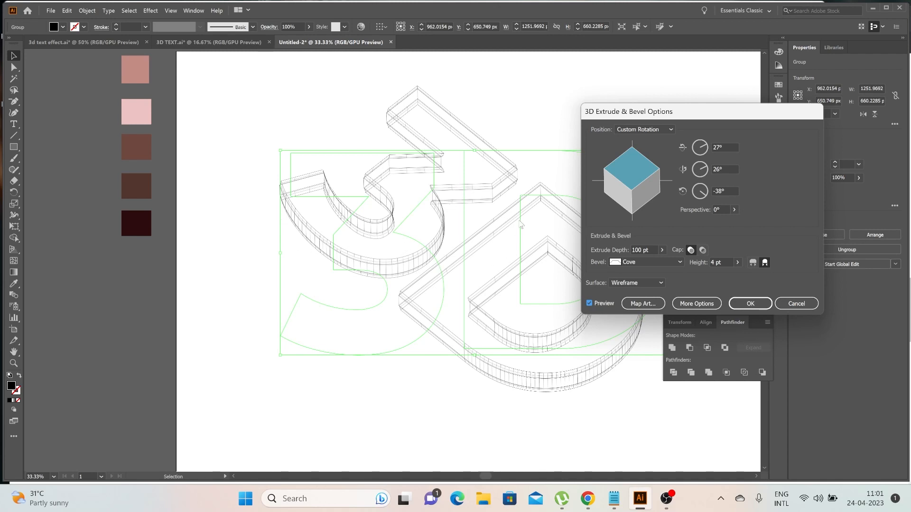
pyautogui.click(659, 283)
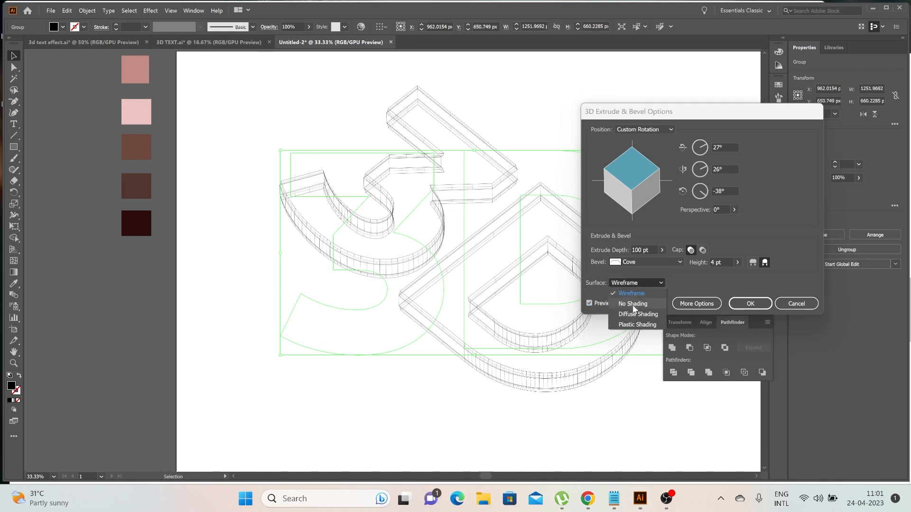
pyautogui.click(633, 304)
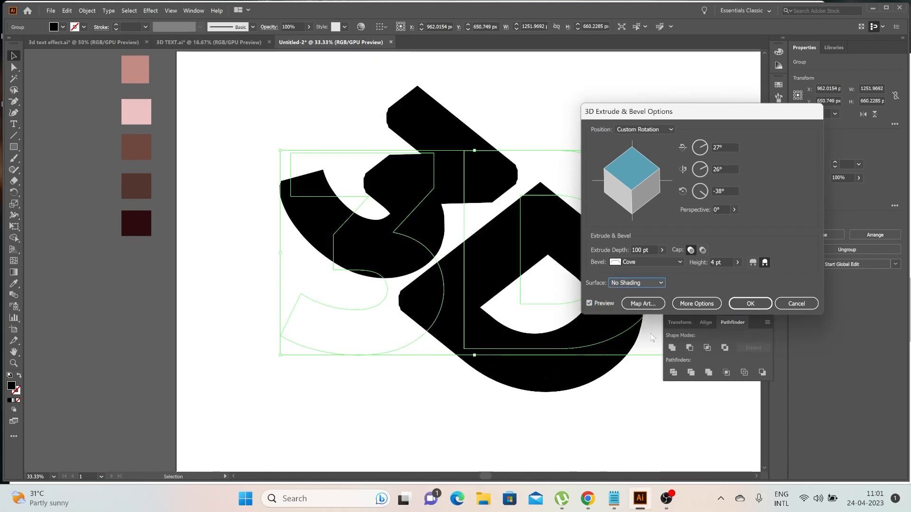
pyautogui.click(745, 305)
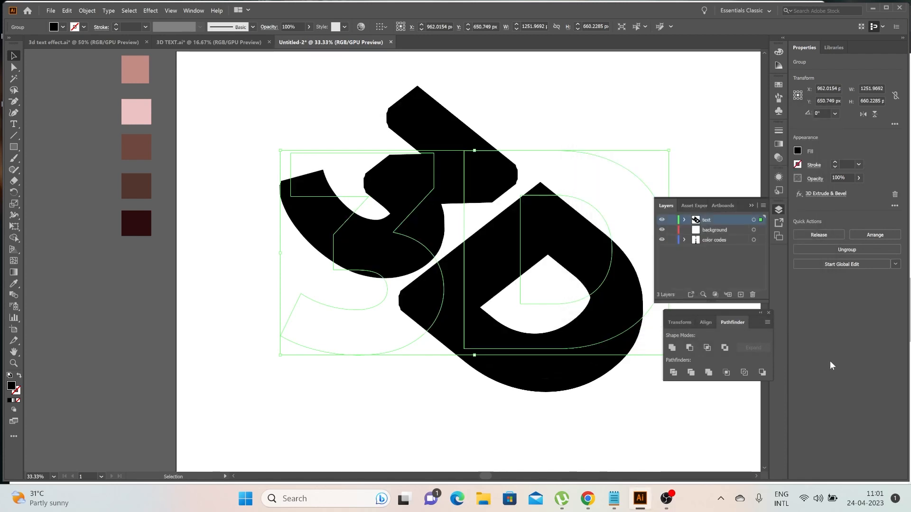
# Expand the appearance of the extruded lettering and ungroup it into separate letters
pyautogui.click(87, 11)
pyautogui.click(119, 164)
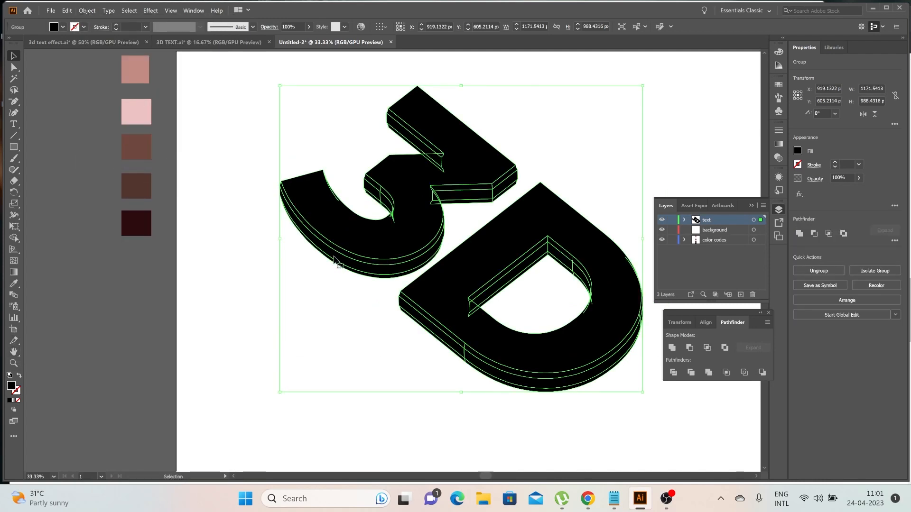
pyautogui.click(576, 124)
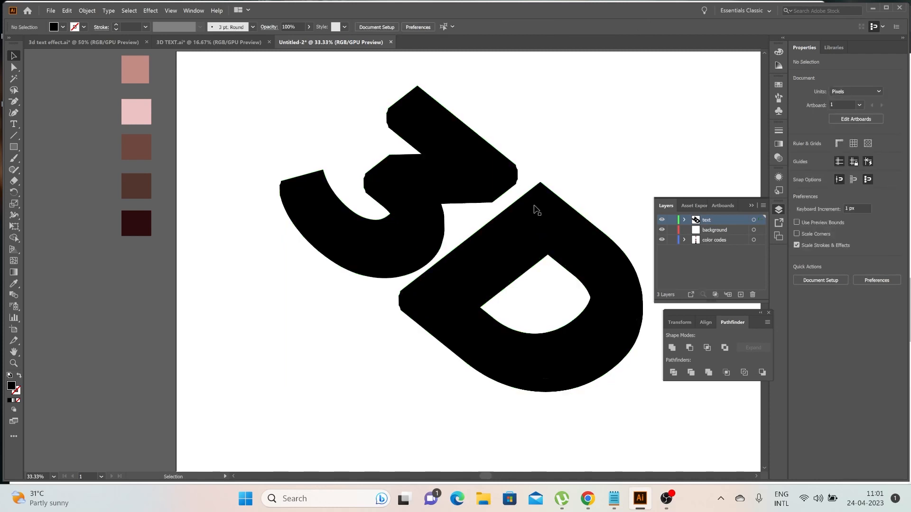
pyautogui.click(440, 229)
pyautogui.rightClick(441, 223)
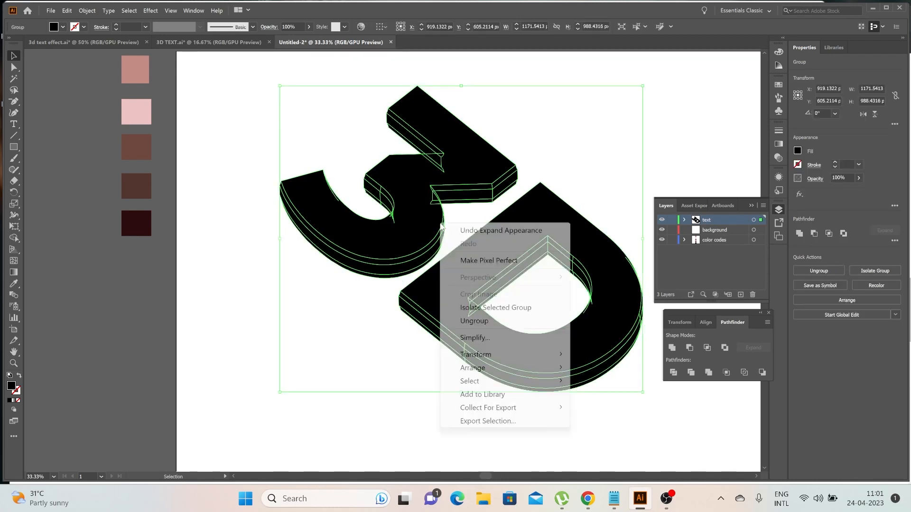
pyautogui.click(476, 322)
pyautogui.click(555, 136)
pyautogui.click(498, 178)
pyautogui.rightClick(498, 178)
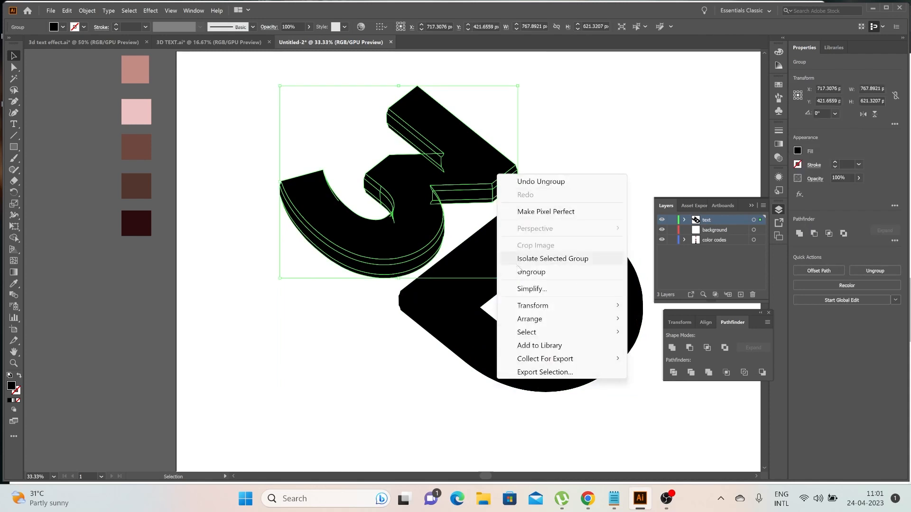
pyautogui.click(599, 137)
pyautogui.click(600, 136)
# Ungroup the extruded letter D so that its front face can be selected separately from its sides
pyautogui.click(570, 229)
pyautogui.rightClick(575, 236)
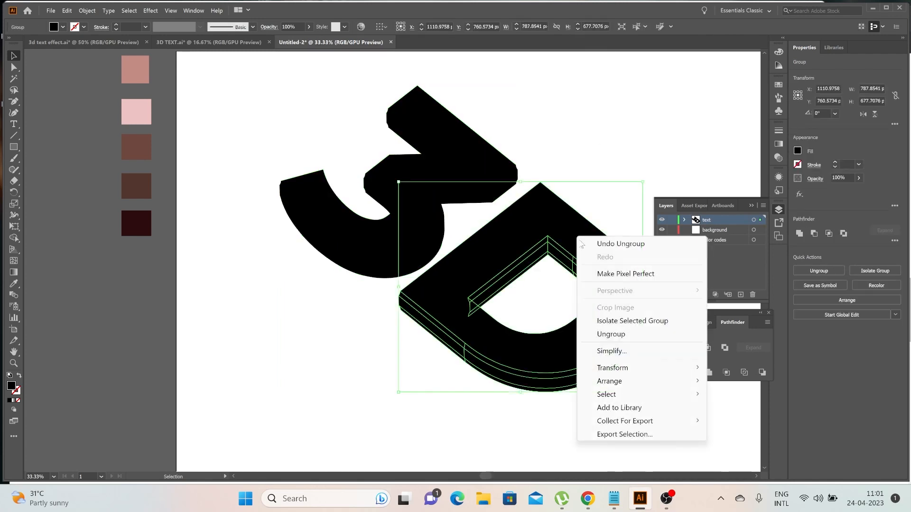
pyautogui.click(614, 335)
pyautogui.click(606, 157)
pyautogui.click(574, 242)
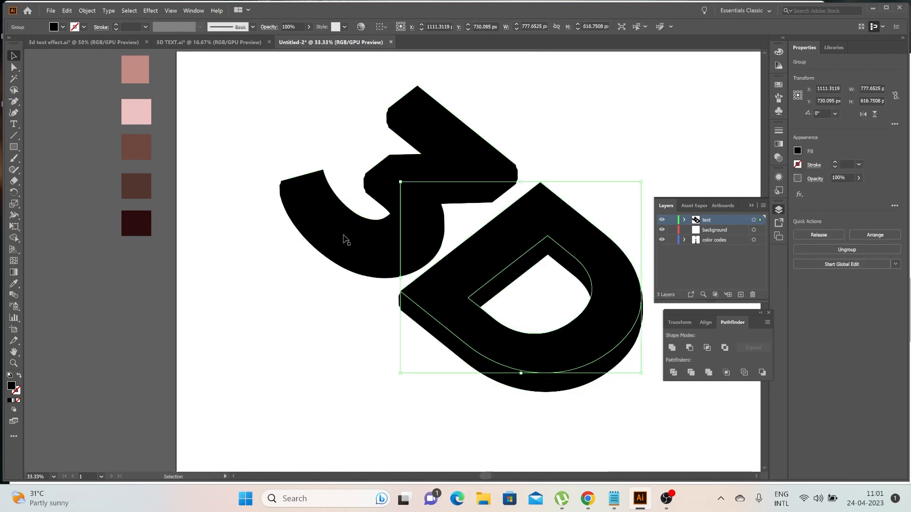
# Ungroup the extruded 3 into separate front and side faces and check the selection of its front face
pyautogui.click(305, 301)
pyautogui.click(357, 243)
pyautogui.rightClick(357, 243)
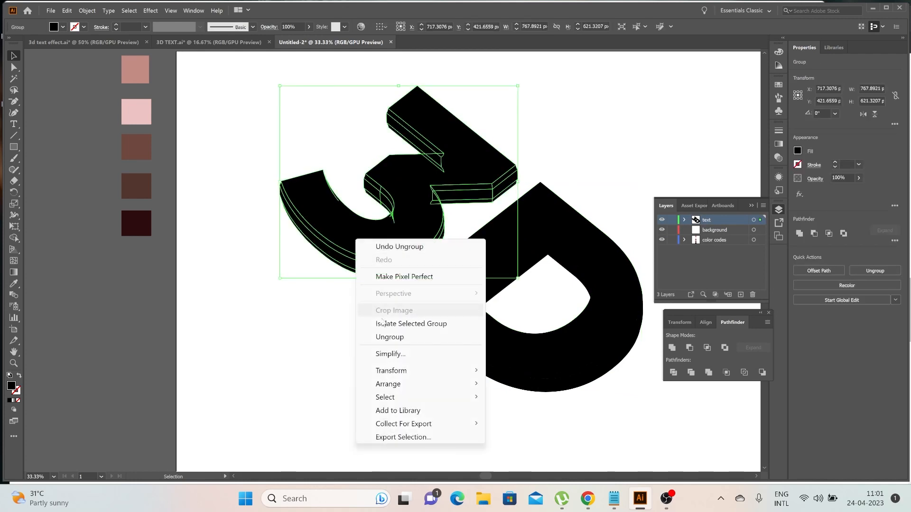
pyautogui.click(374, 337)
pyautogui.click(385, 249)
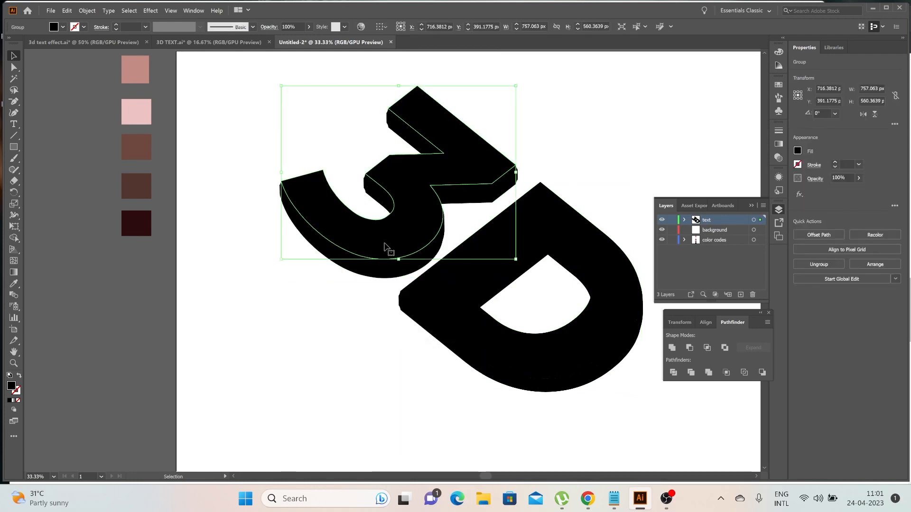
pyautogui.click(414, 339)
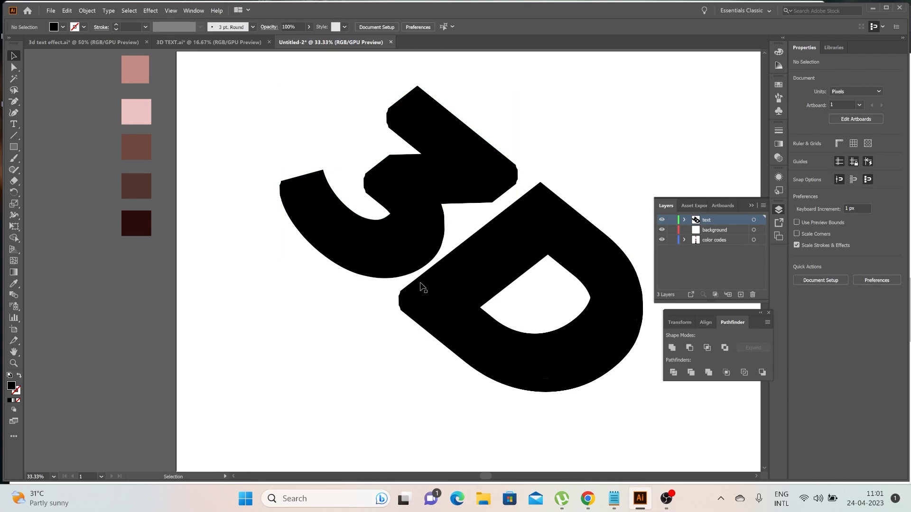
pyautogui.click(417, 240)
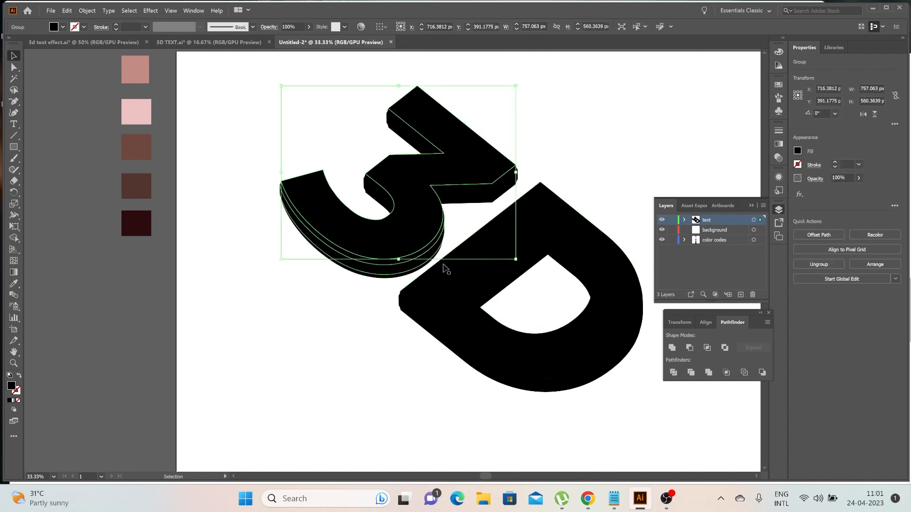
pyautogui.click(334, 290)
# Recolour the front faces of the 3 and the D together with the dusty pink colour of the topmost swatch
pyautogui.click(409, 216)
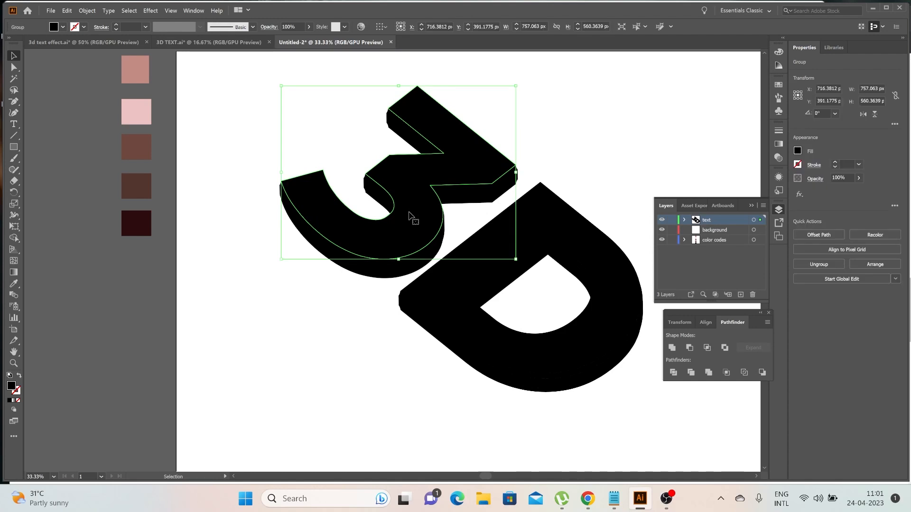
pyautogui.keyDown('shift'); pyautogui.click(573, 249); pyautogui.keyUp('shift')
pyautogui.click(13, 283)
pyautogui.scroll(3, 193, 217)
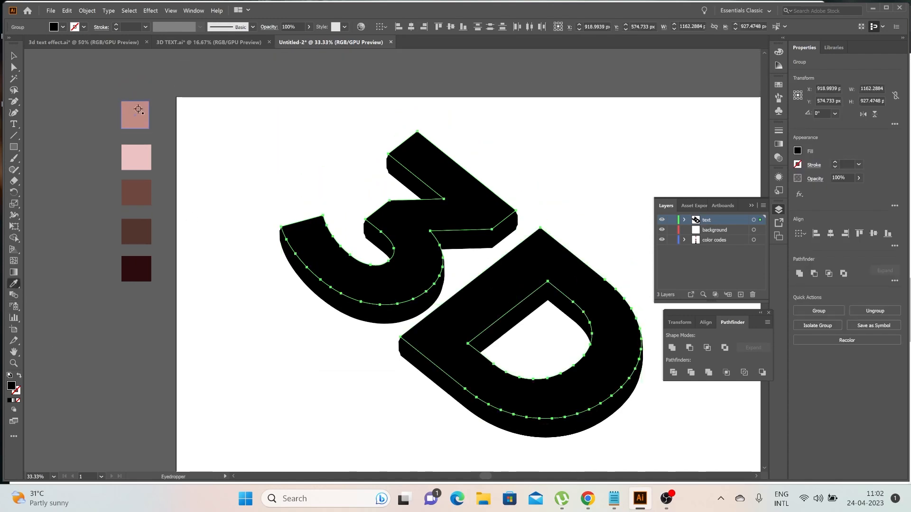
pyautogui.click(135, 124)
pyautogui.click(14, 57)
# Select the black side strip below the top bar of the 3 and activate the Eyedropper to recolour it
pyautogui.click(14, 363)
pyautogui.click(393, 290)
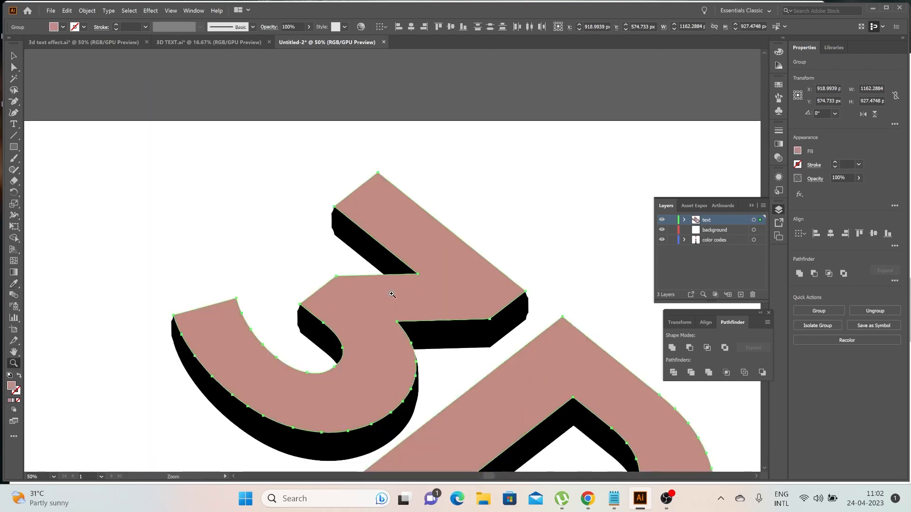
pyautogui.click(394, 282)
pyautogui.click(14, 57)
pyautogui.click(172, 138)
pyautogui.click(334, 172)
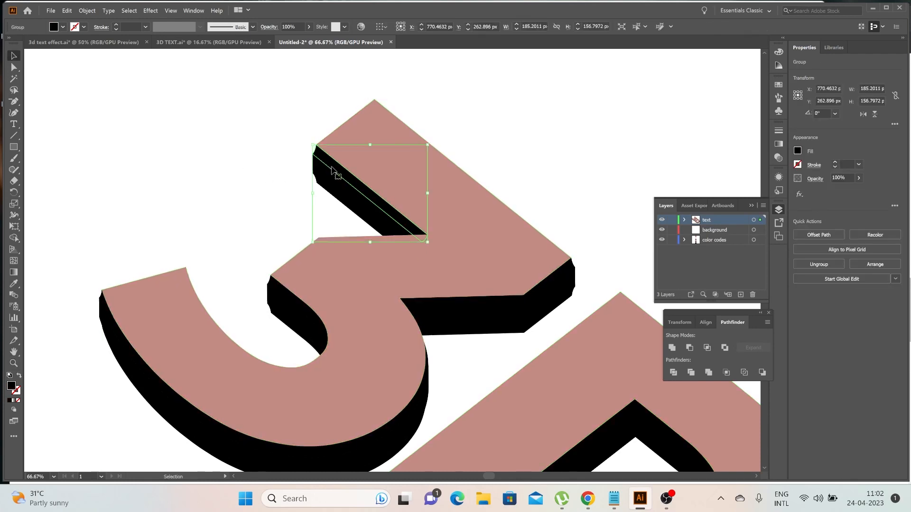
pyautogui.hotkey('ctrl', '-')
pyautogui.hotkey('ctrl', '-')
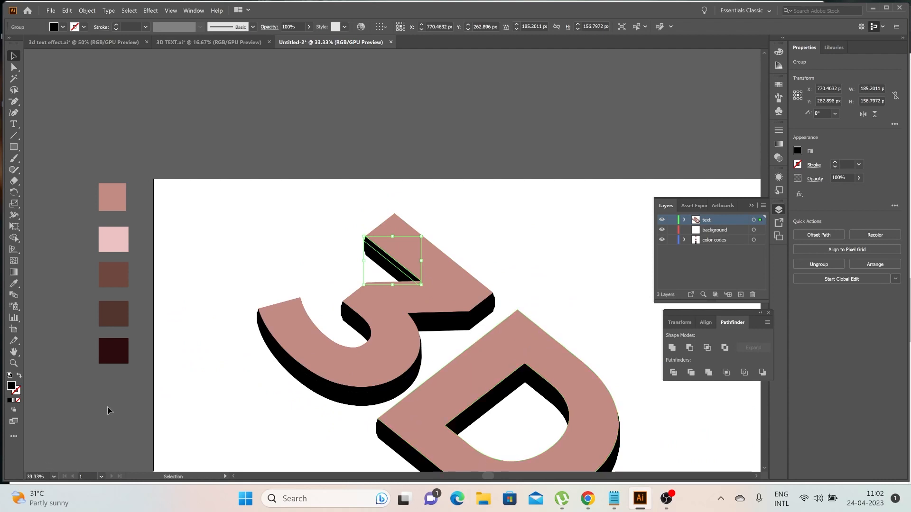
pyautogui.click(14, 284)
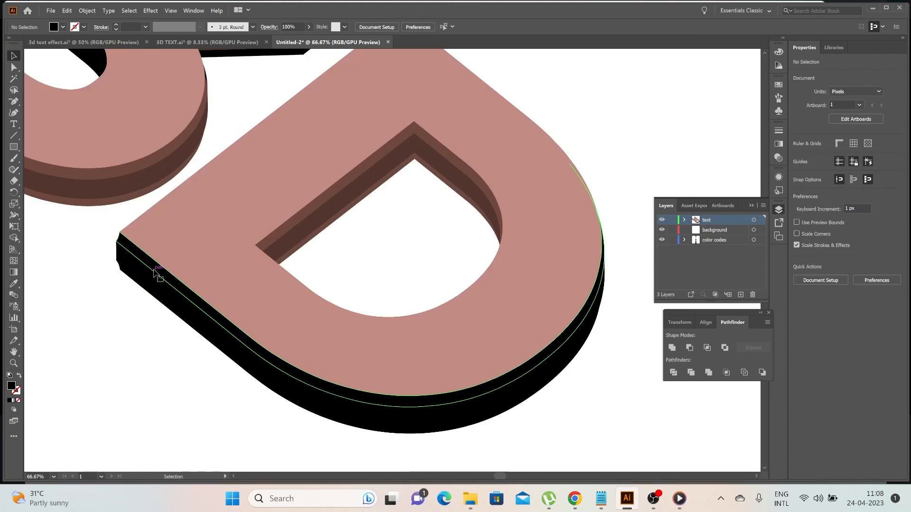
pyautogui.click(156, 272)
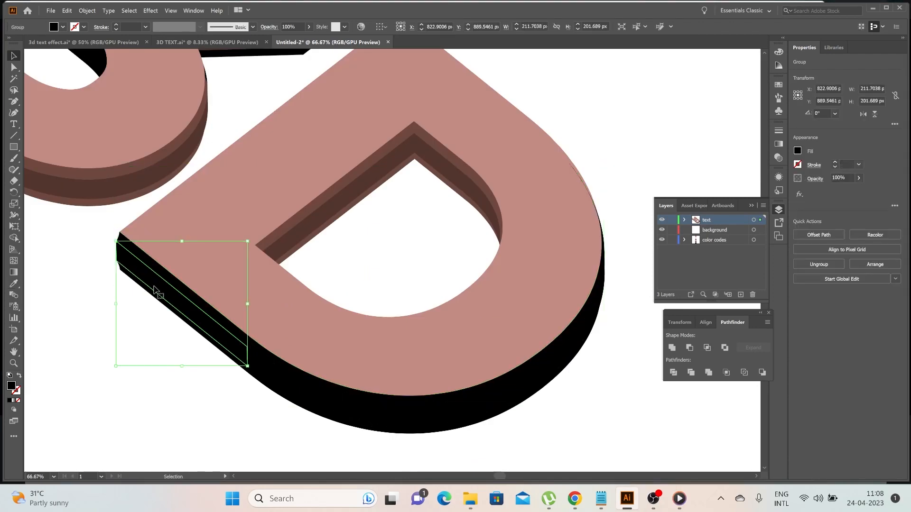
pyautogui.keyDown('shift'); pyautogui.click(253, 367); pyautogui.keyUp('shift')
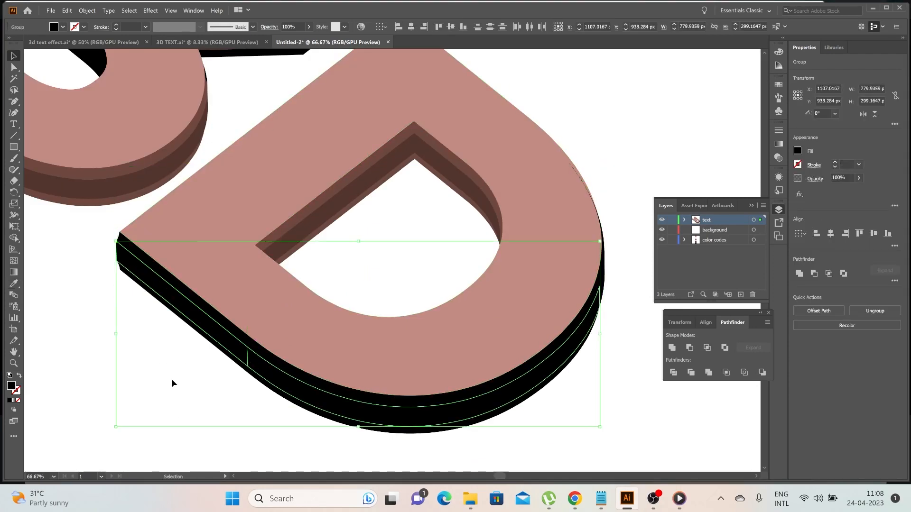
pyautogui.click(176, 331)
pyautogui.click(197, 319)
pyautogui.keyDown('shift'); pyautogui.click(261, 370); pyautogui.keyUp('shift')
pyautogui.hotkey('ctrl', 'g')
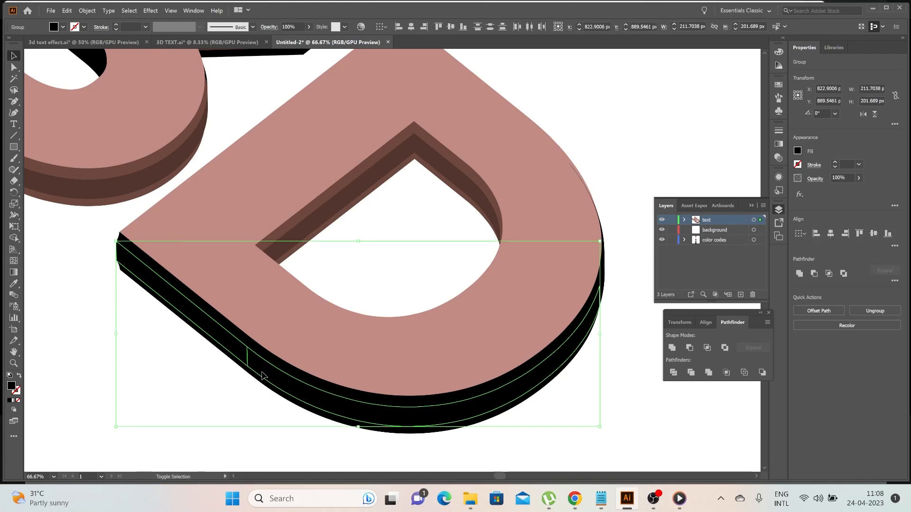
pyautogui.click(176, 372)
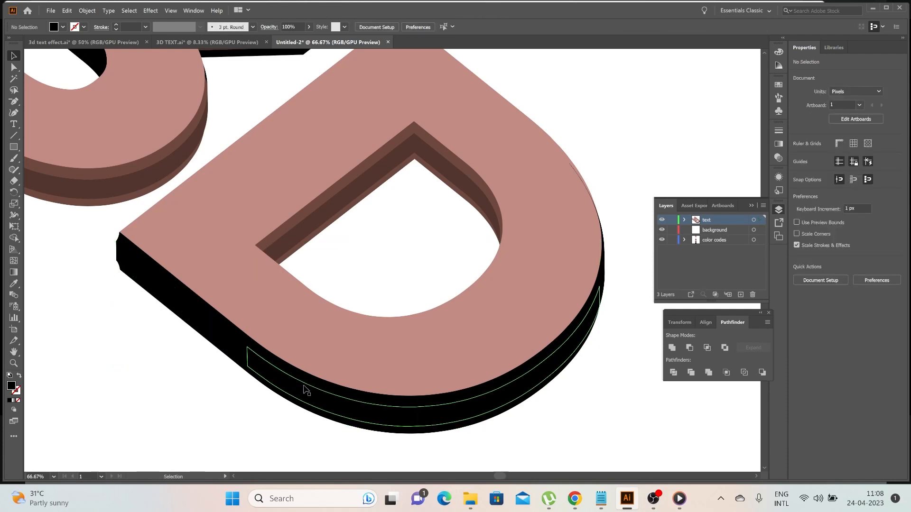
# Unite the straight and curved pieces of the D's black outer side strip, expand the shape, and activate the Eyedropper
pyautogui.click(203, 327)
pyautogui.keyDown('shift'); pyautogui.click(254, 368); pyautogui.keyUp('shift')
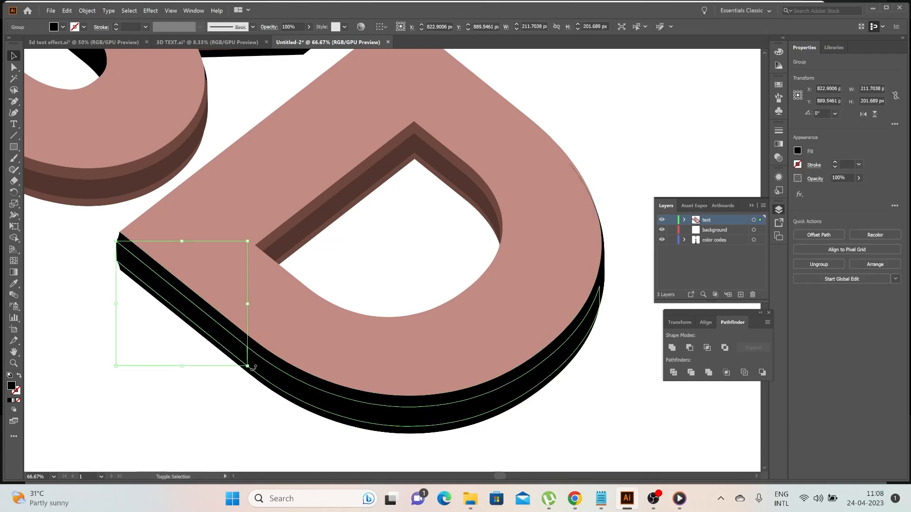
pyautogui.keyDown('shift'); pyautogui.click(258, 376); pyautogui.keyUp('shift')
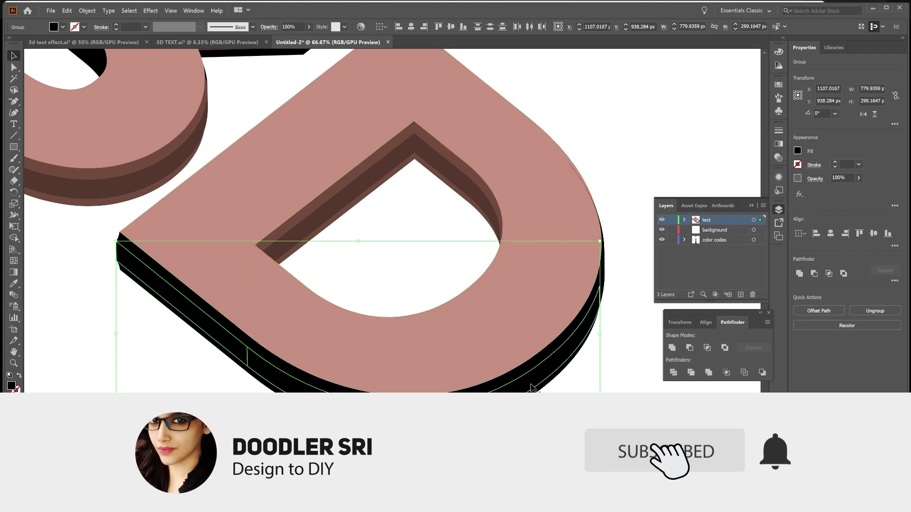
pyautogui.keyDown('alt'); pyautogui.click(672, 348); pyautogui.keyUp('alt')
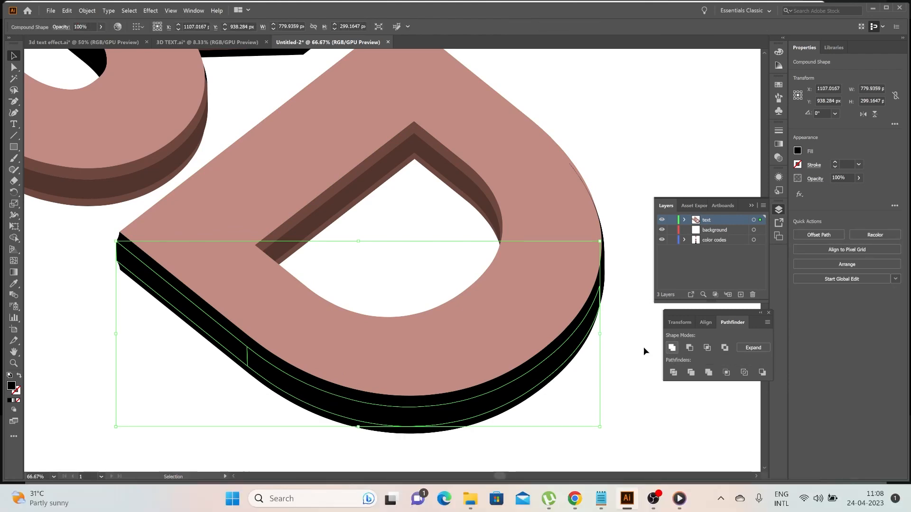
pyautogui.click(86, 10)
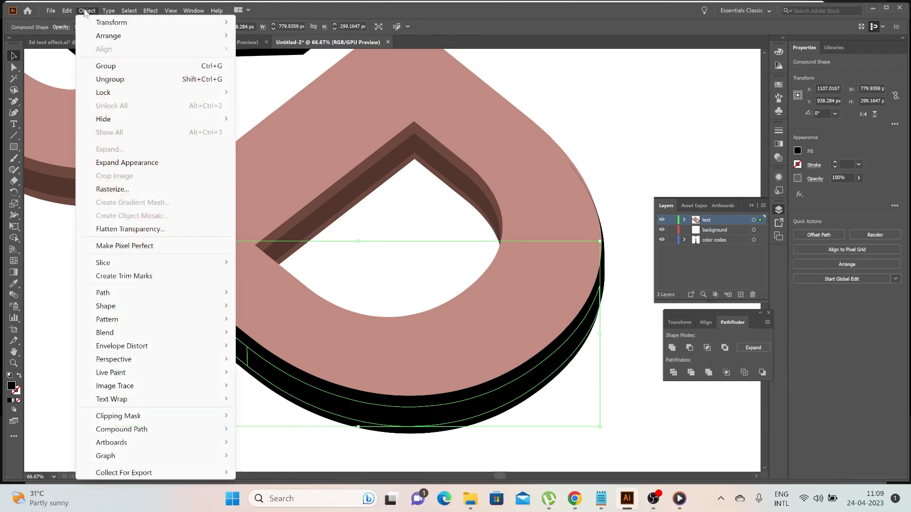
pyautogui.click(119, 162)
pyautogui.click(14, 283)
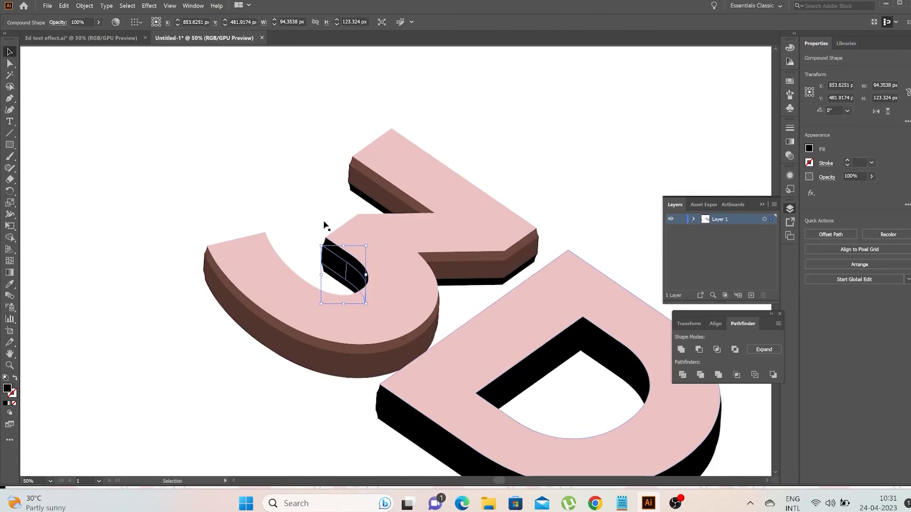
# Recolour the black strips inside the curve of the 3, the middle one dark brown and the others medium brown
pyautogui.click(333, 276)
pyautogui.click(10, 284)
pyautogui.click(380, 179)
pyautogui.click(10, 51)
pyautogui.click(302, 259)
pyautogui.click(9, 285)
pyautogui.click(9, 52)
pyautogui.click(335, 275)
pyautogui.click(9, 285)
pyautogui.click(367, 202)
# Recolour the two black bottom strips under the right arm of the 3 with the medium brown of its other sides
pyautogui.click(9, 51)
pyautogui.click(474, 283)
pyautogui.keyDown('shift'); pyautogui.click(517, 277); pyautogui.keyUp('shift')
pyautogui.click(10, 284)
pyautogui.click(367, 202)
# Unite the pieces of the D's uppermost outer side strip and recolour it medium brown, sampled from the side of the 3
pyautogui.scroll(-4, 506, 320)
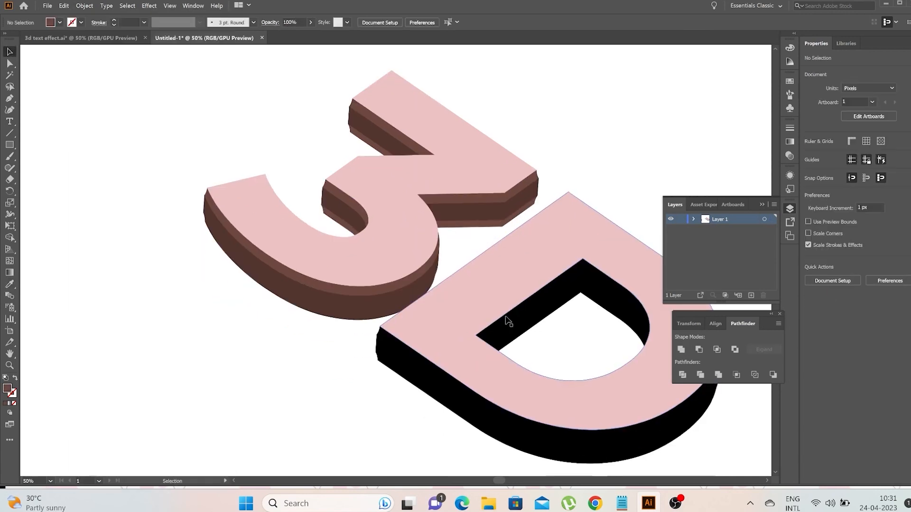
pyautogui.click(250, 332)
pyautogui.click(681, 349)
pyautogui.click(10, 284)
pyautogui.click(323, 188)
# Unite the pieces of the D's middle outer side strip and recolour it dark brown, sampled from the side of the 3
pyautogui.click(9, 52)
pyautogui.click(251, 346)
pyautogui.click(681, 350)
pyautogui.click(10, 285)
pyautogui.click(322, 199)
# Unite the pieces of the D's lowest outer side strip into a compound shape and expand its appearance
pyautogui.click(10, 52)
pyautogui.click(297, 391)
pyautogui.keyDown('alt'); pyautogui.click(682, 350); pyautogui.keyUp('alt')
pyautogui.click(84, 6)
pyautogui.click(124, 160)
# Unite and expand the pieces of the upper strip inside the D's opening, and activate the Eyedropper to recolour it
pyautogui.click(391, 286)
pyautogui.keyDown('alt'); pyautogui.click(681, 350); pyautogui.keyUp('alt')
pyautogui.click(85, 6)
pyautogui.click(124, 160)
pyautogui.click(9, 285)
# Unite the pieces of the remaining strips inside the D's opening and recolour them dark and medium brown
pyautogui.click(10, 51)
pyautogui.keyDown('alt'); pyautogui.click(681, 350); pyautogui.keyUp('alt')
pyautogui.click(9, 284)
pyautogui.click(10, 52)
pyautogui.keyDown('shift'); pyautogui.click(492, 324); pyautogui.keyUp('shift')
pyautogui.click(681, 350)
pyautogui.click(10, 284)
pyautogui.click(383, 289)
# Unite the side pieces at the right end of the D's outer curve into a compound shape and expand it
pyautogui.click(9, 52)
pyautogui.click(574, 351)
pyautogui.keyDown('alt'); pyautogui.click(681, 349); pyautogui.keyUp('alt')
pyautogui.click(84, 6)
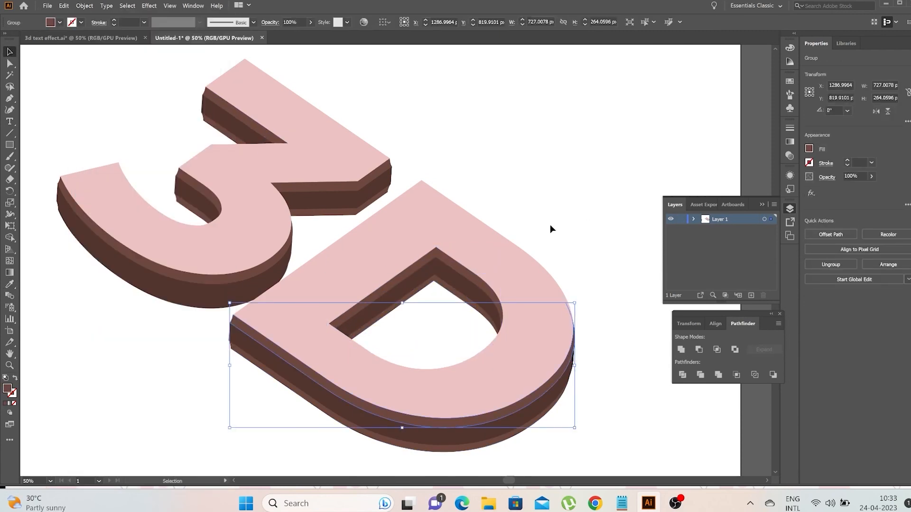
pyautogui.click(124, 161)
# Select the neighbouring side pieces of the D together and unite them into one shape
pyautogui.click(349, 241)
pyautogui.click(382, 237)
pyautogui.keyDown('shift'); pyautogui.click(354, 315); pyautogui.keyUp('shift')
pyautogui.click(681, 349)
# Nudge the upper end anchor point of the outer side strip at the D's right edge, then activate the Pen tool
pyautogui.scroll(3, 479, 320)
pyautogui.click(368, 135)
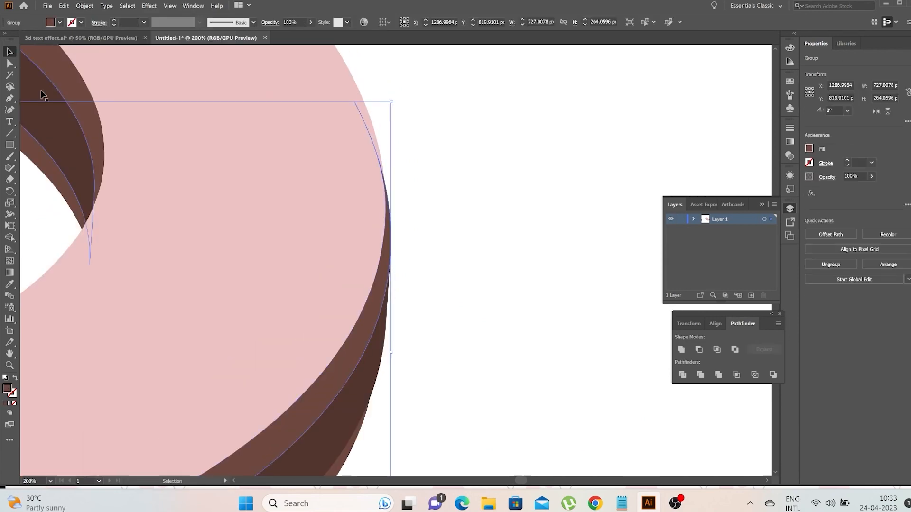
pyautogui.press('a')
pyautogui.moveTo(358, 101); pyautogui.dragTo(362, 98)
pyautogui.press('p')
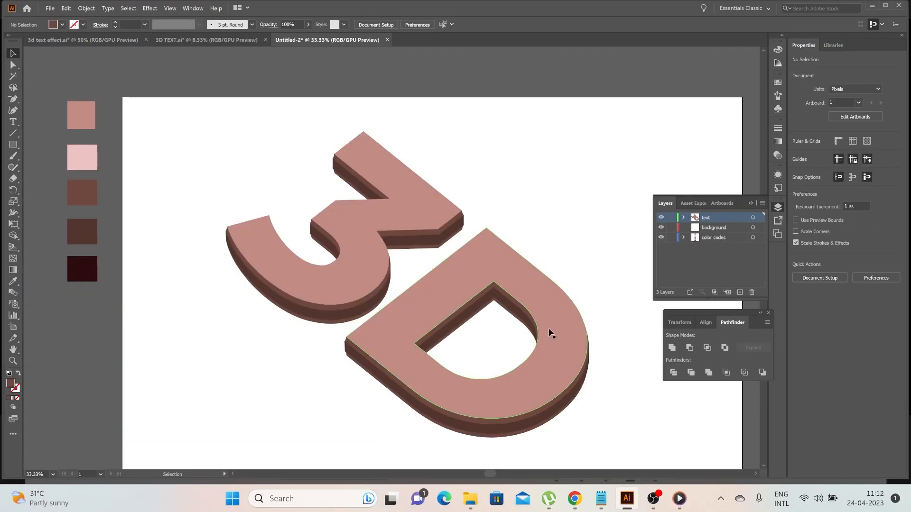
# Group all pieces of the coloured 3D lettering and place a copy outside the artboard, beyond its upper-right corner
pyautogui.hotkey('ctrl', '-')
pyautogui.hotkey('ctrl', '-')
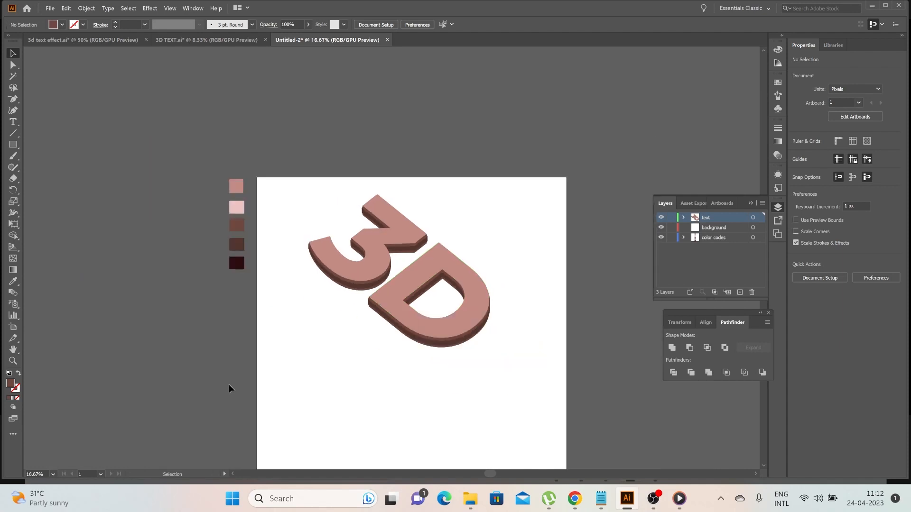
pyautogui.moveTo(323, 200); pyautogui.dragTo(489, 352)
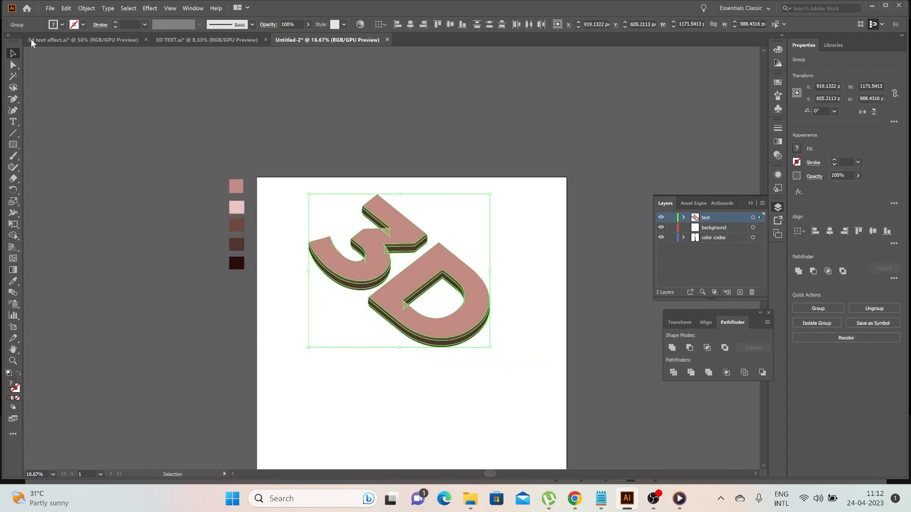
pyautogui.click(85, 8)
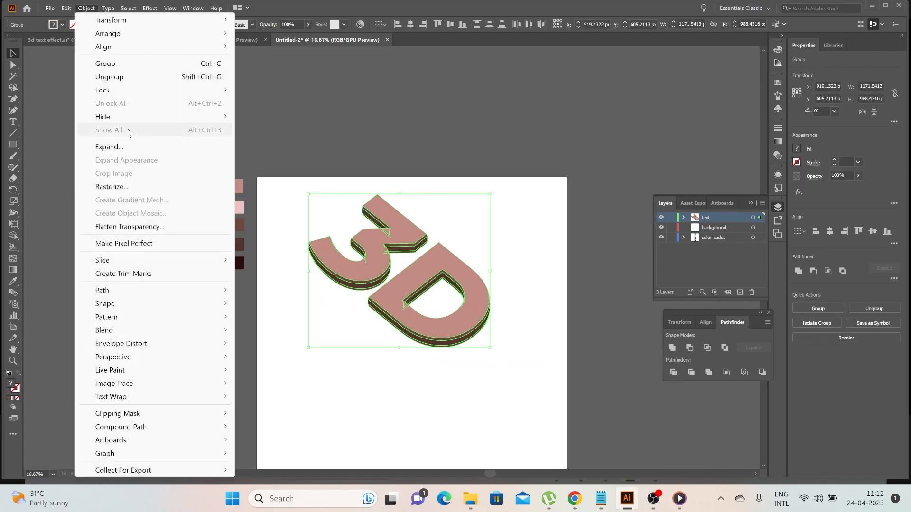
pyautogui.click(121, 63)
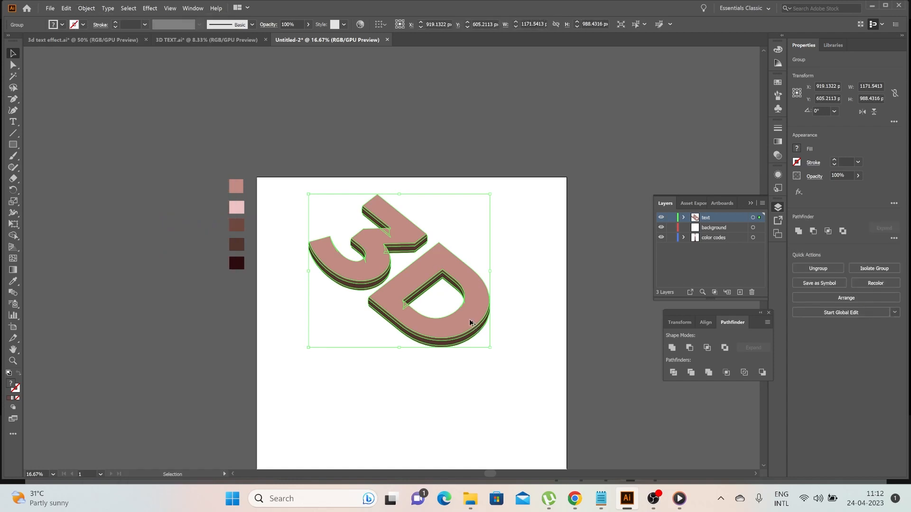
pyautogui.moveTo(469, 320); pyautogui.dragTo(712, 144)
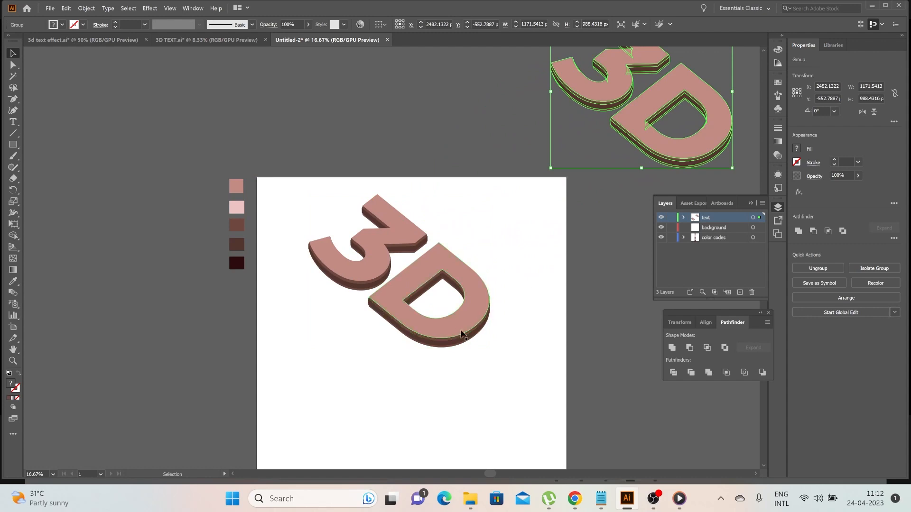
# Ungroup the original lettering and place a copy of the front faces of the 3 and D above the artboard
pyautogui.click(466, 330)
pyautogui.rightClick(455, 328)
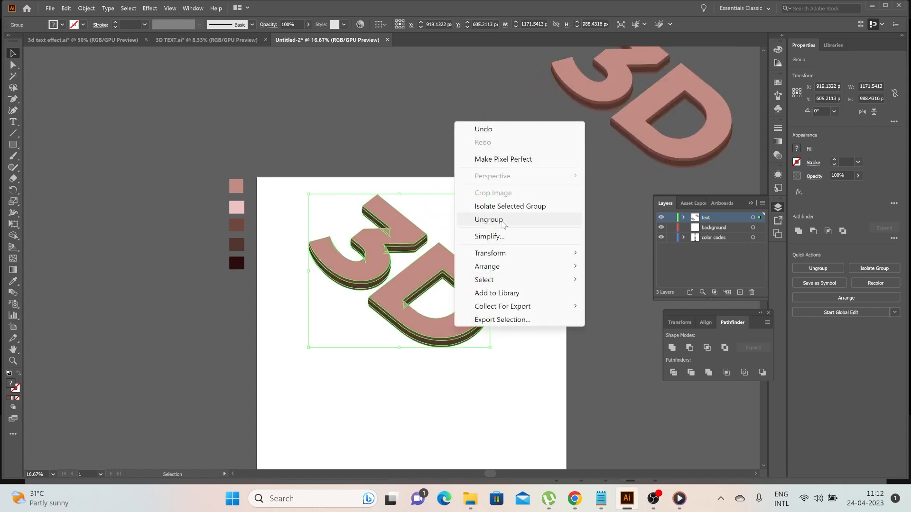
pyautogui.click(488, 219)
pyautogui.click(408, 236)
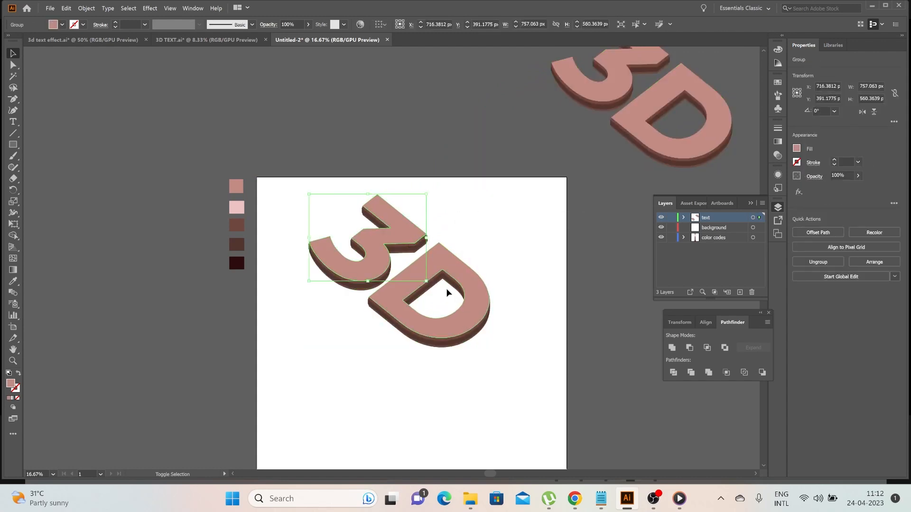
pyautogui.keyDown('shift'); pyautogui.click(476, 317); pyautogui.keyUp('shift')
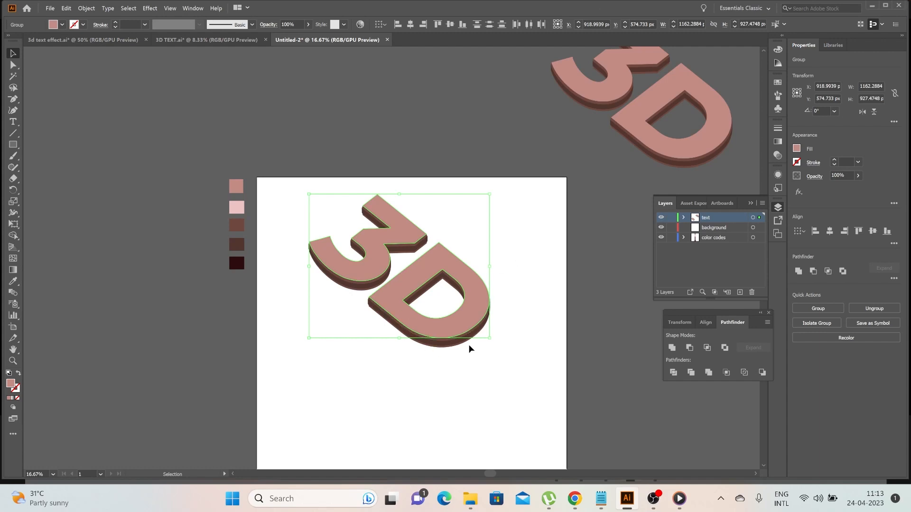
pyautogui.moveTo(464, 321); pyautogui.dragTo(443, 151)
pyautogui.click(523, 262)
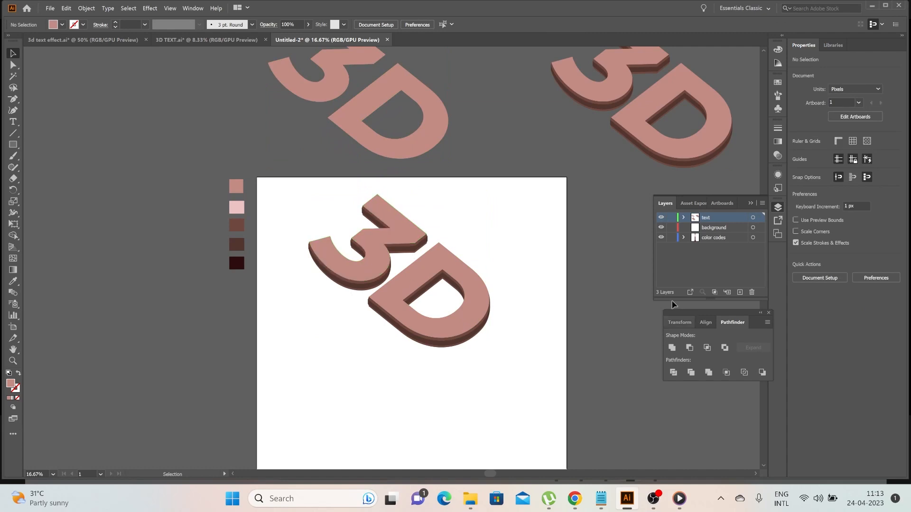
# Draw a 2047 x 2047 px square over the artboard on the background layer and fill it with the dark maroon swatch
pyautogui.click(712, 238)
pyautogui.click(714, 228)
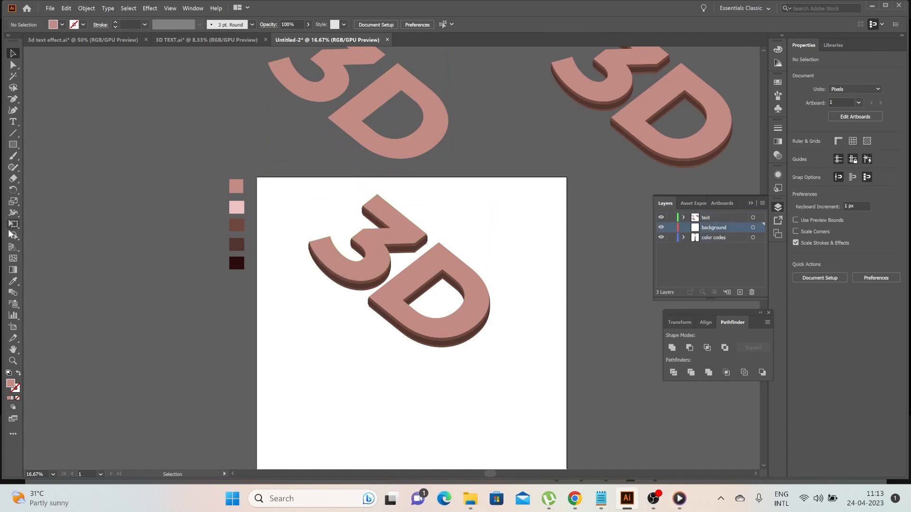
pyautogui.click(17, 145)
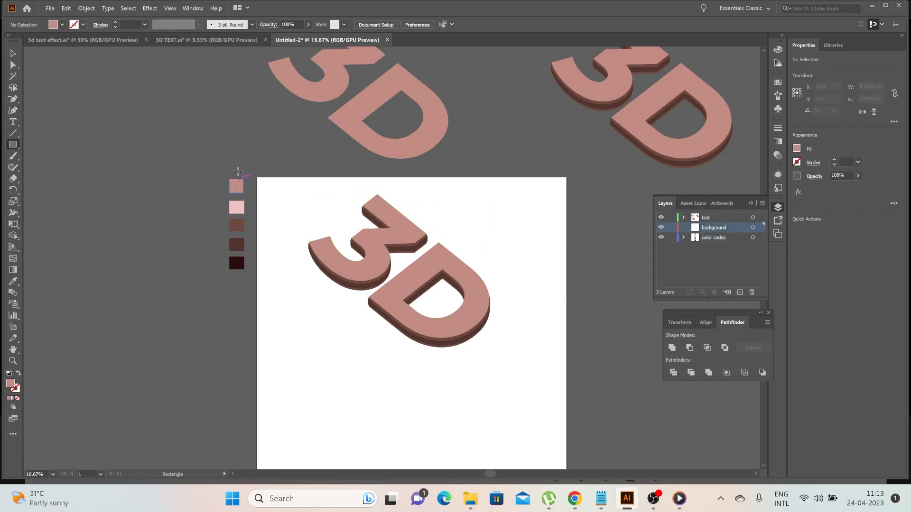
pyautogui.moveTo(254, 172); pyautogui.dragTo(570, 421)
pyautogui.click(13, 281)
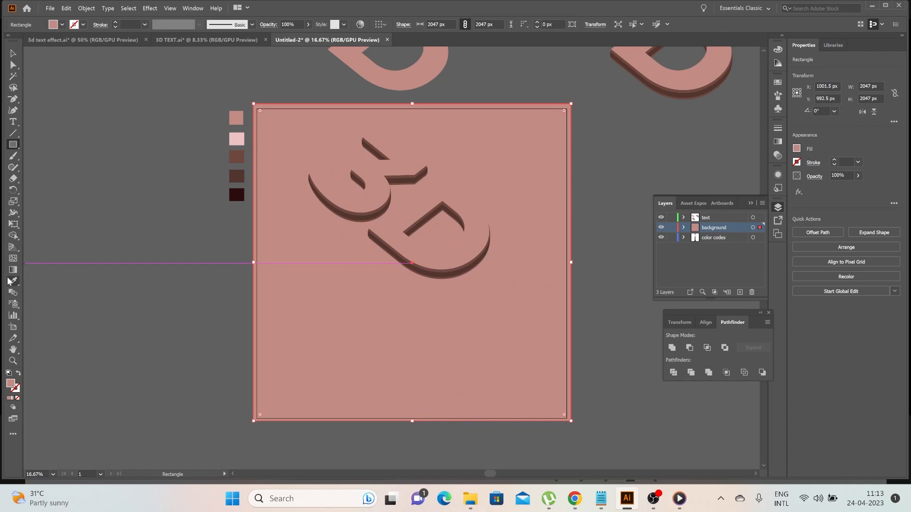
pyautogui.click(241, 199)
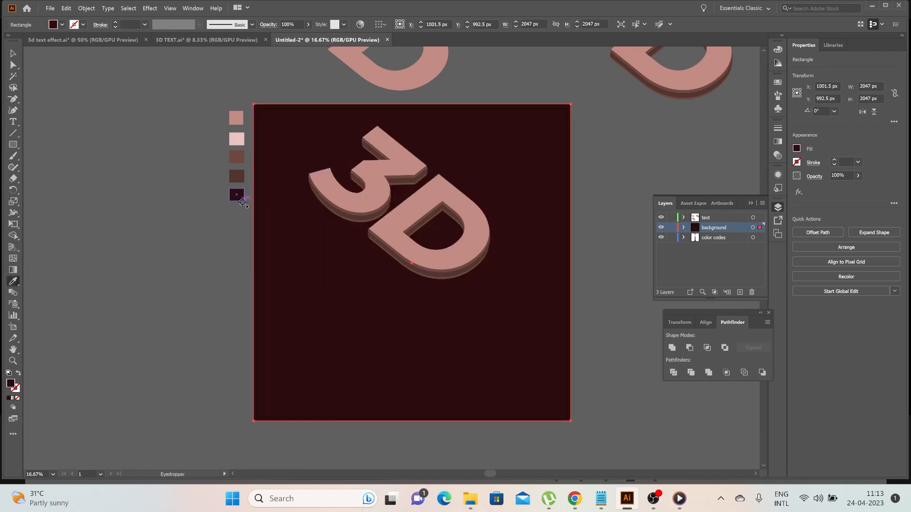
# Lock the background layer and group all parts of the 3D lettering on the artboard
pyautogui.click(12, 53)
pyautogui.click(389, 150)
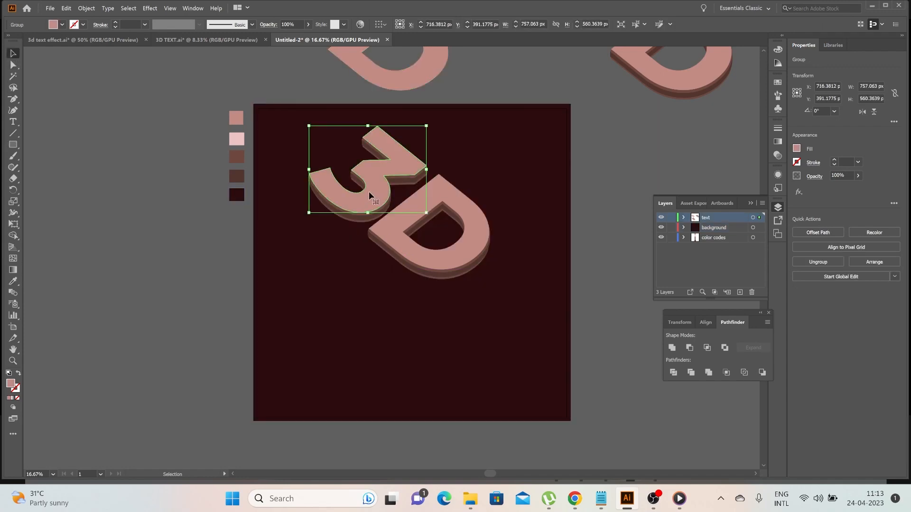
pyautogui.click(670, 229)
pyautogui.moveTo(320, 138); pyautogui.dragTo(479, 272)
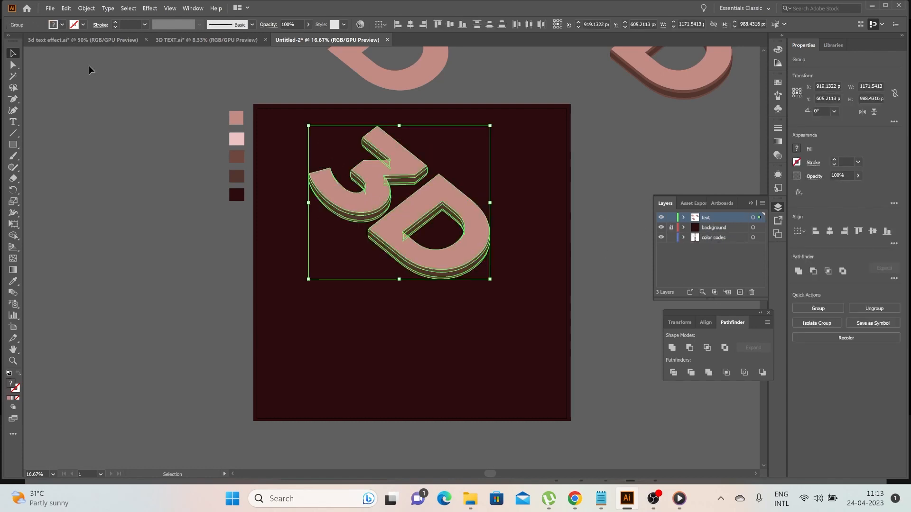
pyautogui.click(86, 8)
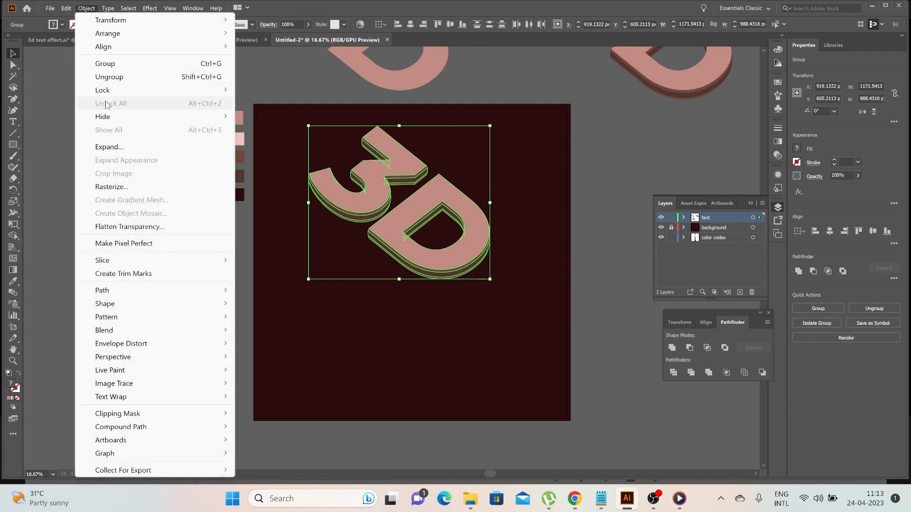
pyautogui.click(106, 63)
# Move the grouped lettering to the artboard's left half and place a duplicate diagonally above and to its right
pyautogui.moveTo(479, 246); pyautogui.dragTo(456, 311)
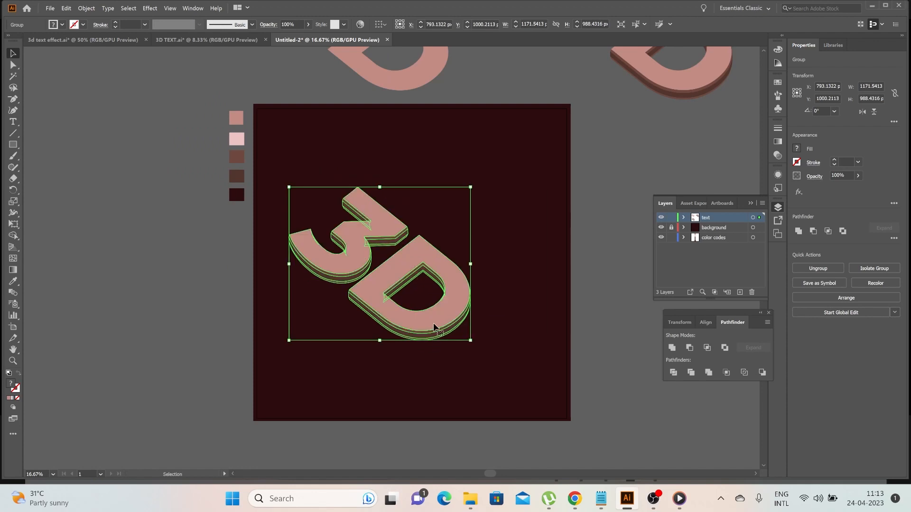
pyautogui.moveTo(434, 326); pyautogui.dragTo(530, 251)
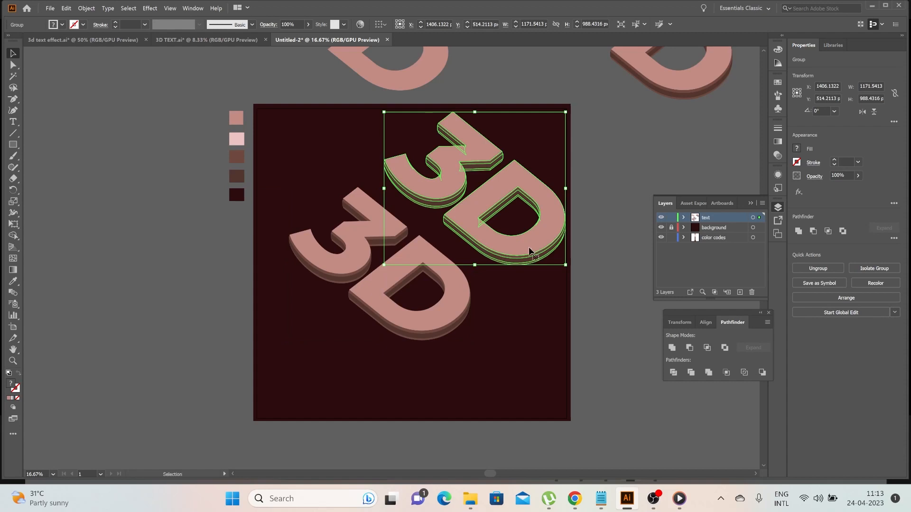
# Select both 3D letterings and shift them together slightly down and to the left on the artboard
pyautogui.keyDown('shift'); pyautogui.click(450, 320); pyautogui.keyUp('shift')
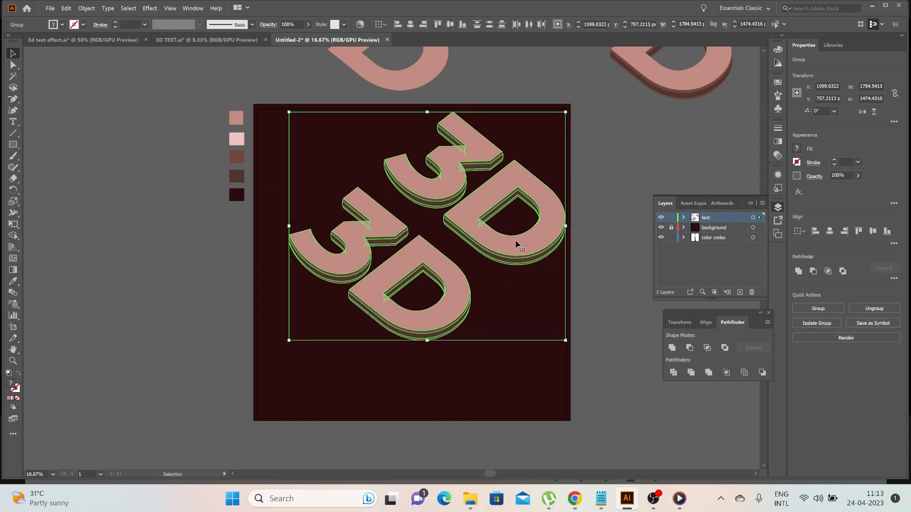
pyautogui.click(492, 254)
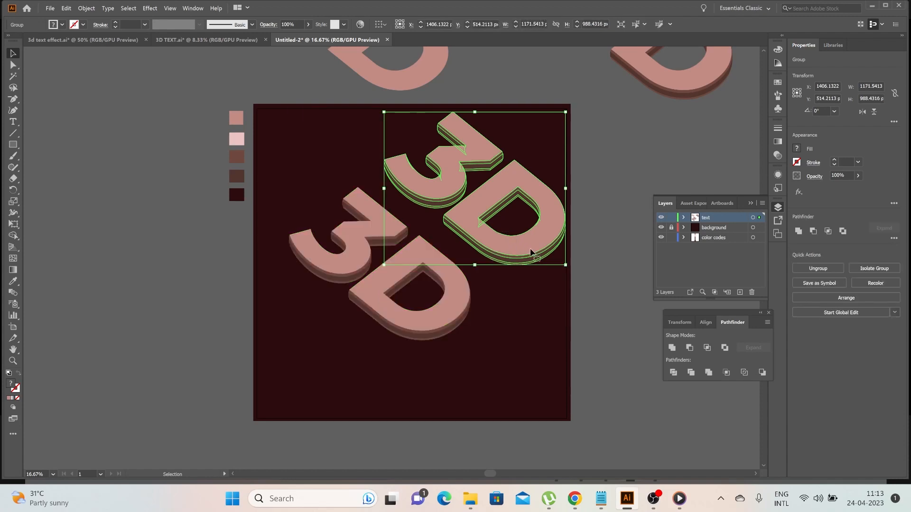
pyautogui.keyDown('shift'); pyautogui.click(463, 308); pyautogui.keyUp('shift')
pyautogui.moveTo(485, 250); pyautogui.dragTo(472, 261)
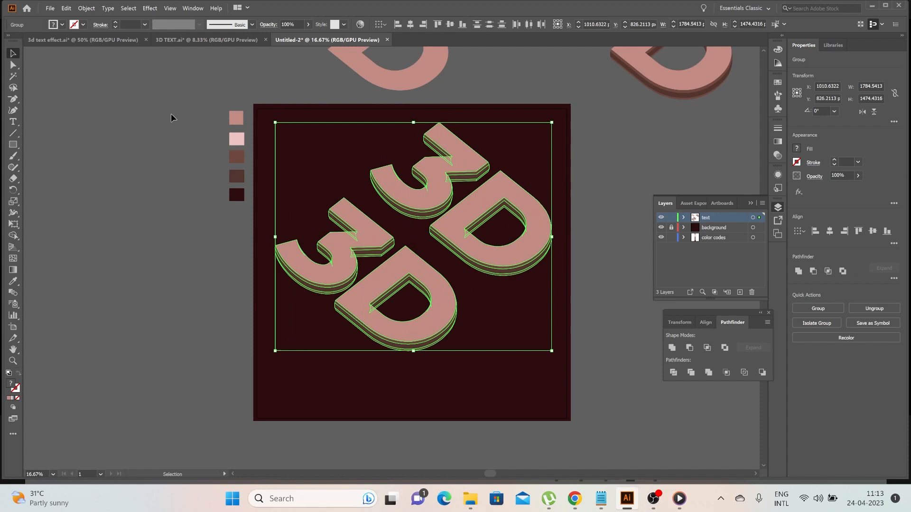
# Move the upper lettering duplicate farther up and right, beyond the artboard's corner, and add the lower lettering to the selection
pyautogui.click(577, 258)
pyautogui.moveTo(548, 246); pyautogui.dragTo(605, 200)
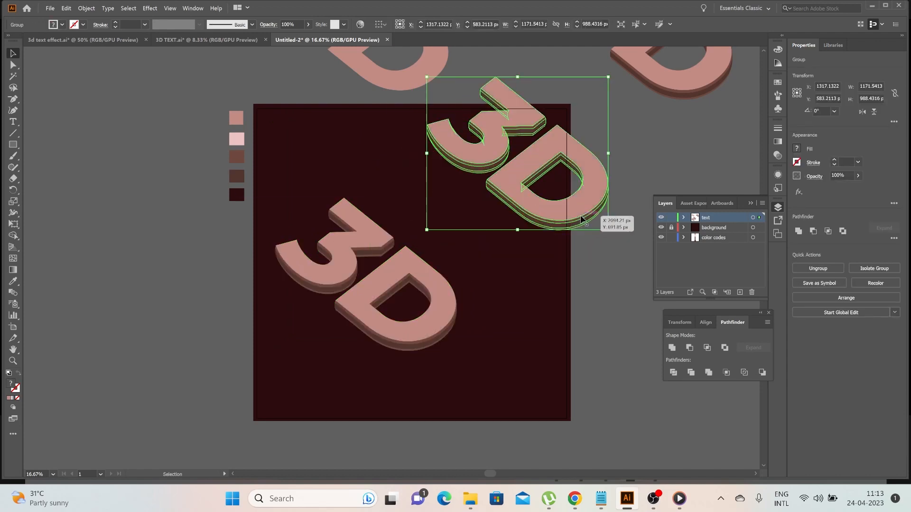
pyautogui.keyDown('shift'); pyautogui.click(430, 322); pyautogui.keyUp('shift')
# Blend the two selected 3D letterings using Specified Steps spacing with 400 steps
pyautogui.click(86, 8)
pyautogui.moveTo(114, 332)
pyautogui.click(270, 360)
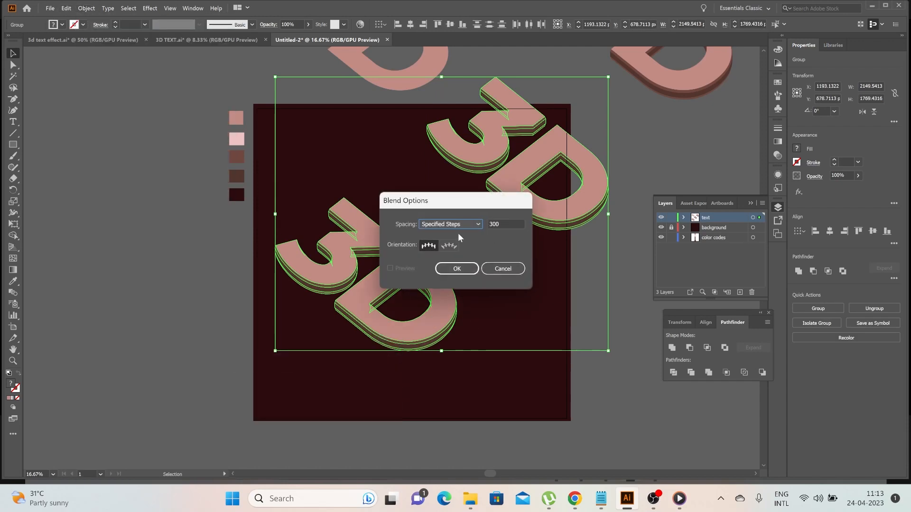
pyautogui.click(491, 223)
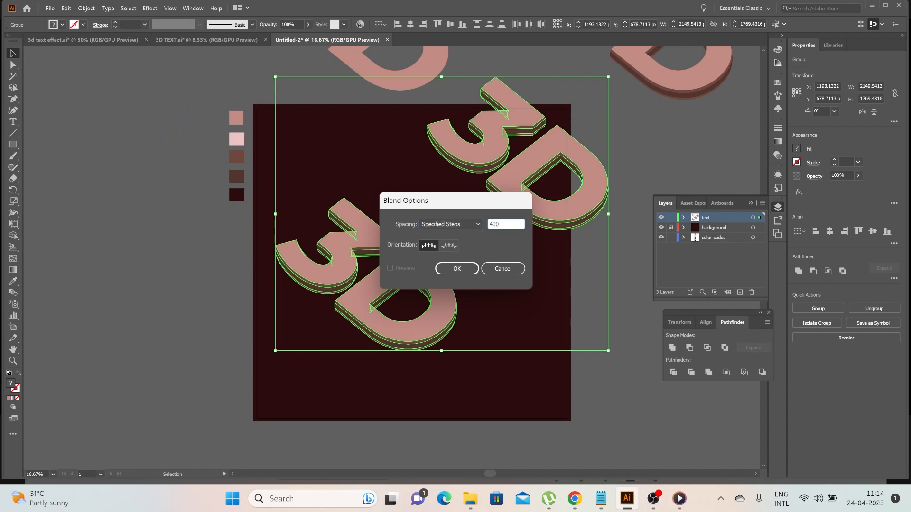
pyautogui.click(456, 269)
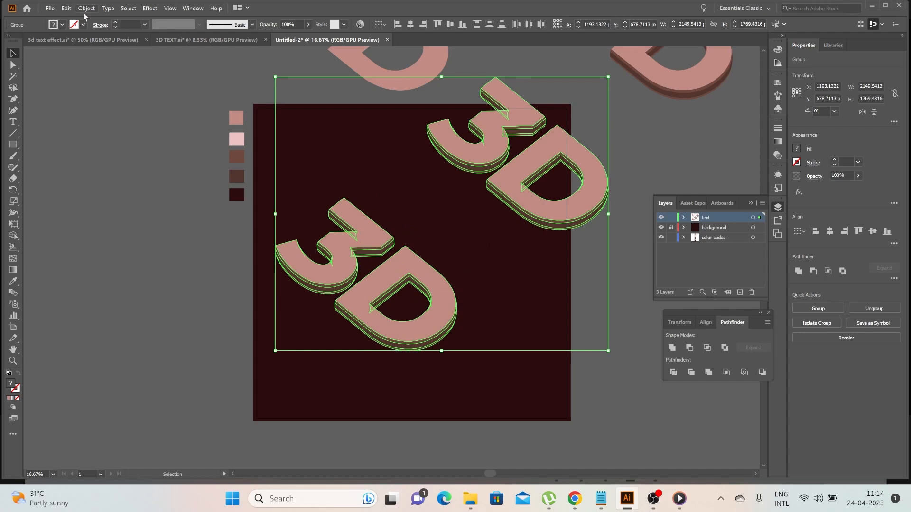
pyautogui.click(85, 10)
pyautogui.moveTo(110, 334)
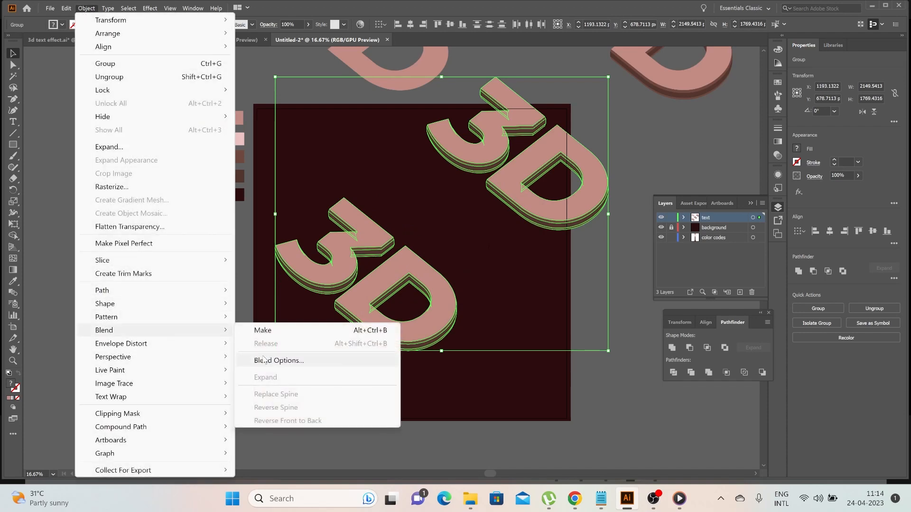
pyautogui.click(278, 331)
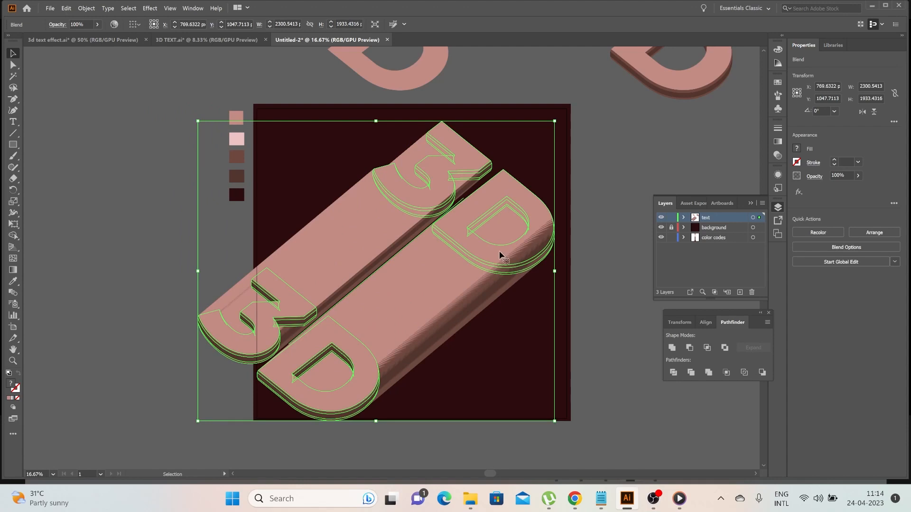
# Move the blend up and to the right so it runs diagonally across the middle of the artboard, and deselect it
pyautogui.moveTo(500, 254); pyautogui.dragTo(575, 202)
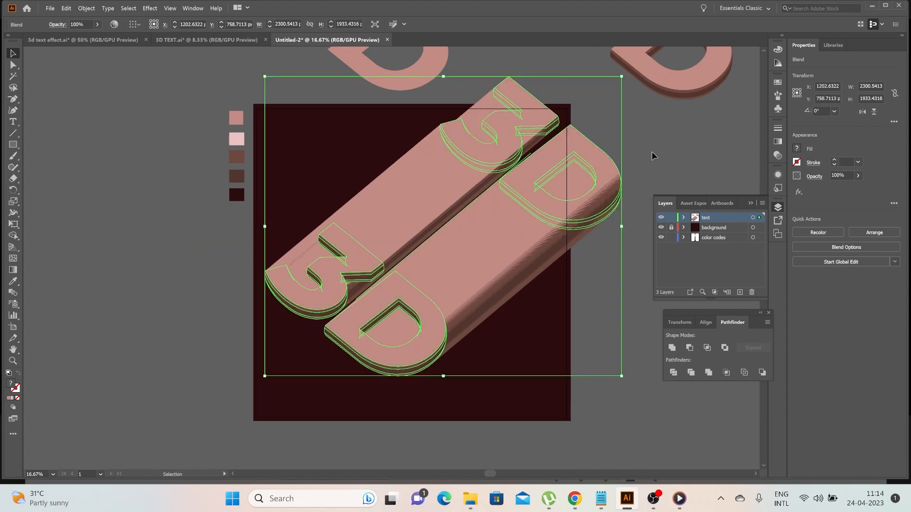
pyautogui.click(651, 152)
pyautogui.moveTo(589, 200); pyautogui.dragTo(533, 216)
pyautogui.click(633, 141)
pyautogui.click(554, 210)
pyautogui.click(600, 174)
pyautogui.click(539, 215)
pyautogui.click(600, 176)
pyautogui.click(532, 241)
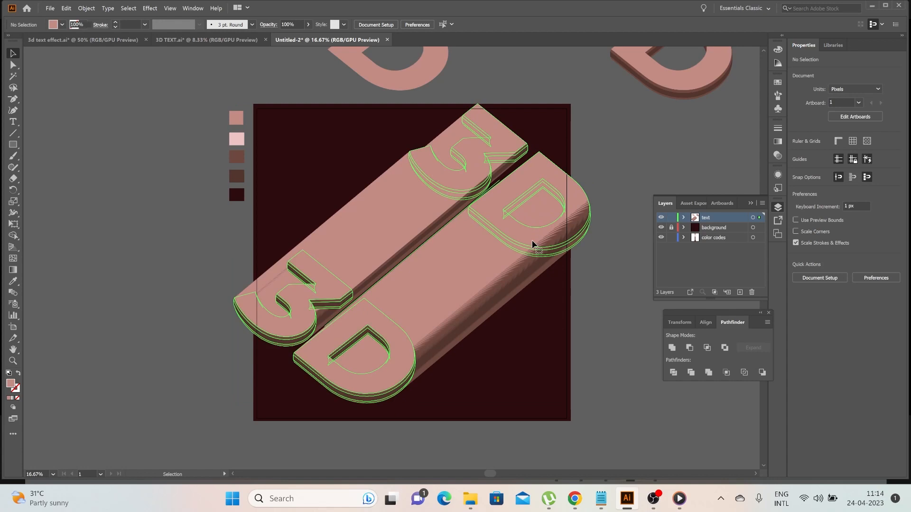
# Isolate the blend, recolour its upper-right lettering with the darkest maroon swatch, and exit isolation mode
pyautogui.doubleClick(532, 244)
pyautogui.click(483, 164)
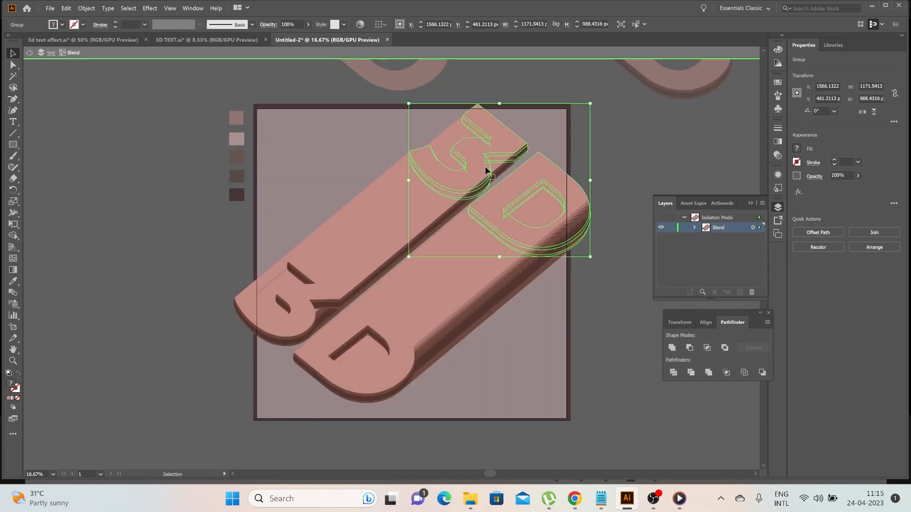
pyautogui.click(14, 282)
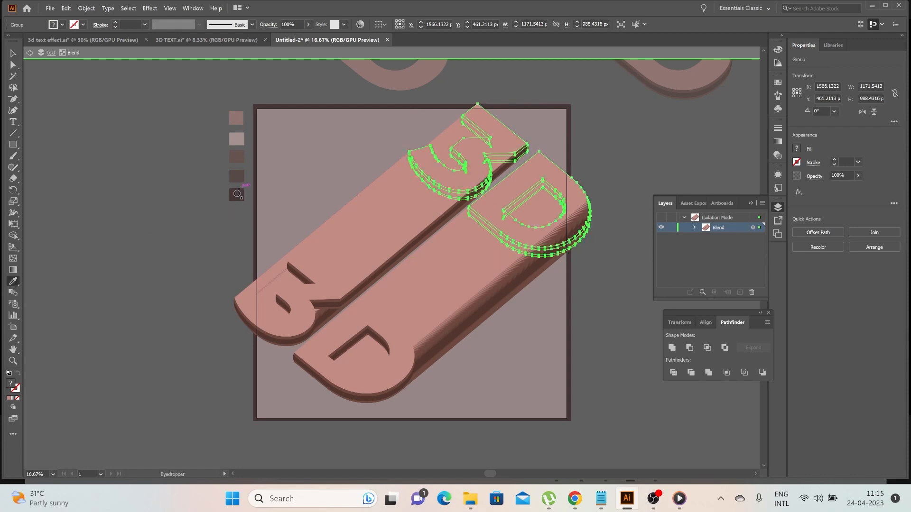
pyautogui.click(236, 196)
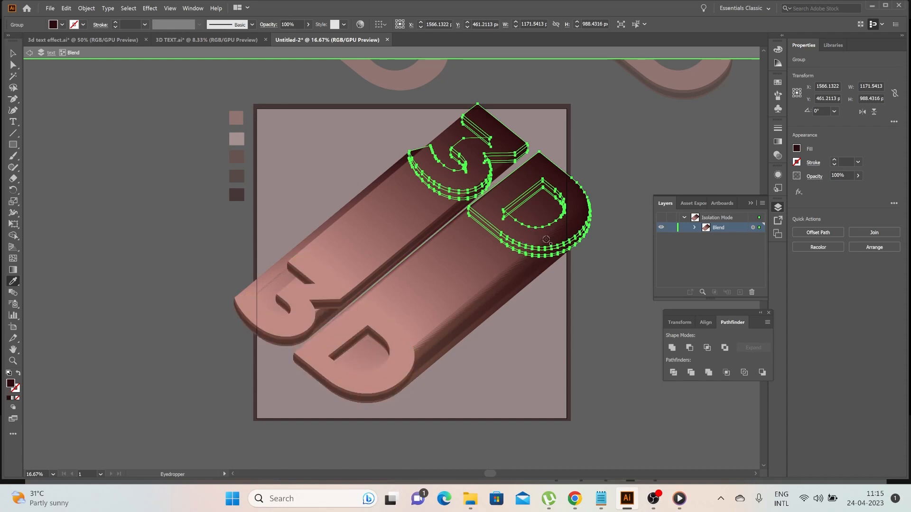
pyautogui.click(13, 54)
pyautogui.click(170, 186)
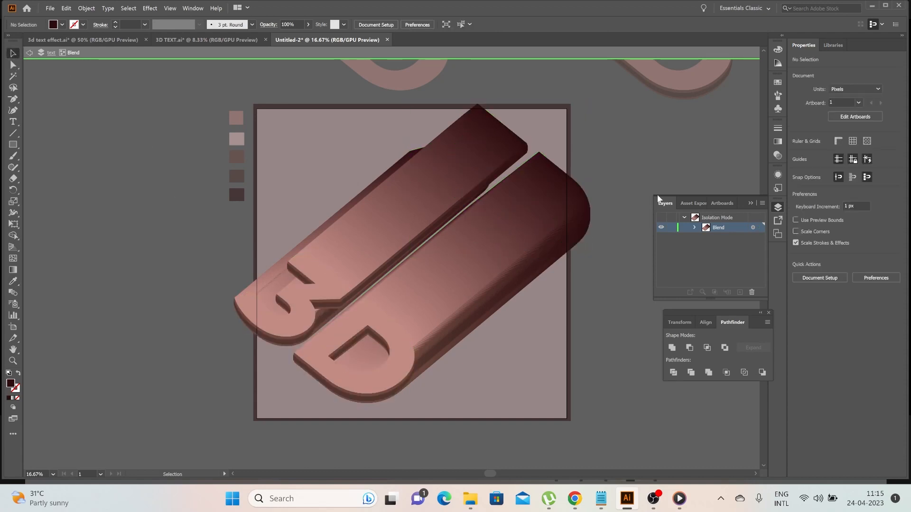
pyautogui.rightClick(635, 140)
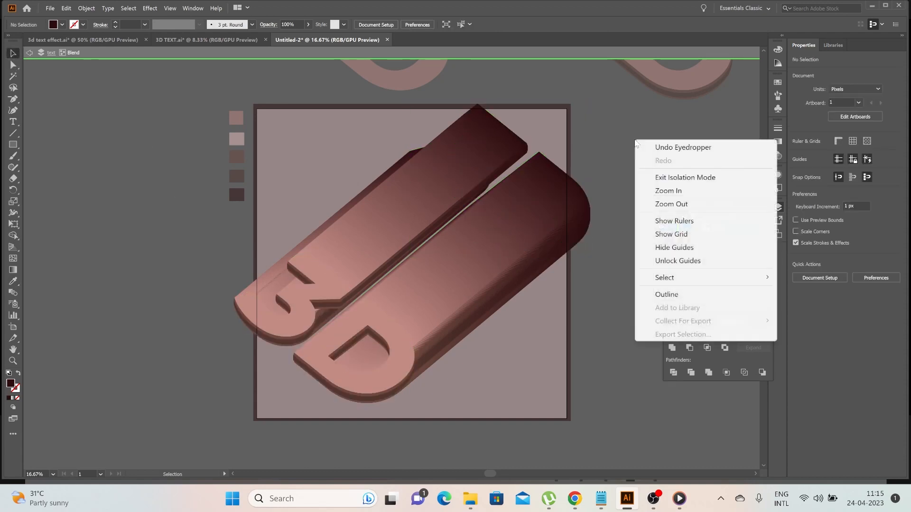
pyautogui.click(697, 178)
# Move the blend up and right so its light end sits near the artboard's centre and its dark end passes the upper-right corner
pyautogui.click(502, 280)
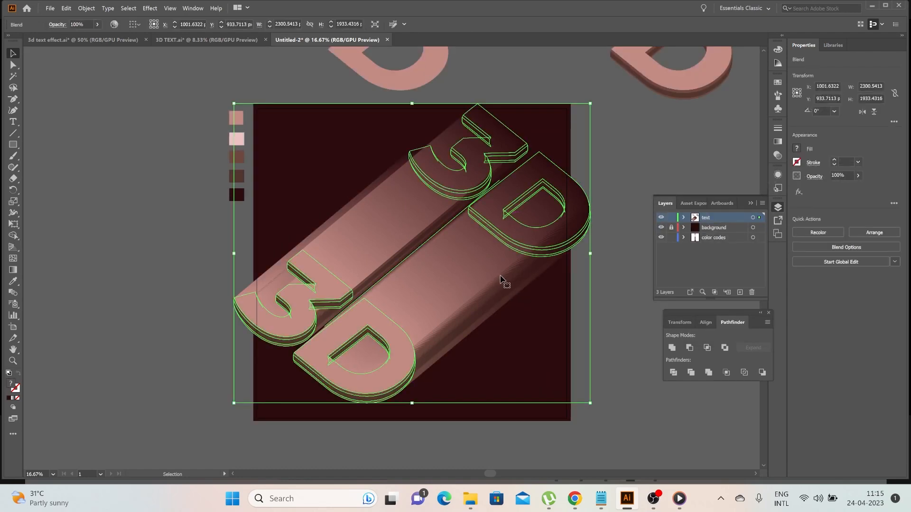
pyautogui.moveTo(502, 279); pyautogui.dragTo(564, 217)
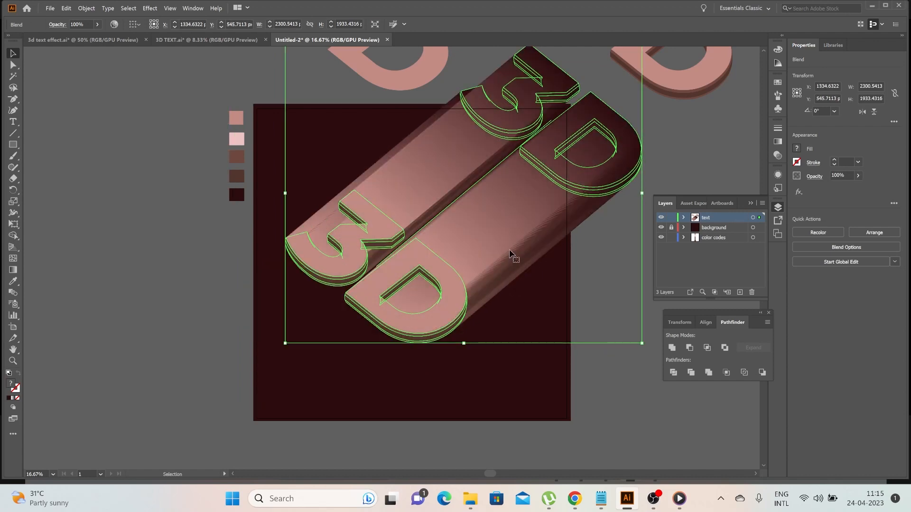
pyautogui.moveTo(509, 249); pyautogui.dragTo(543, 292)
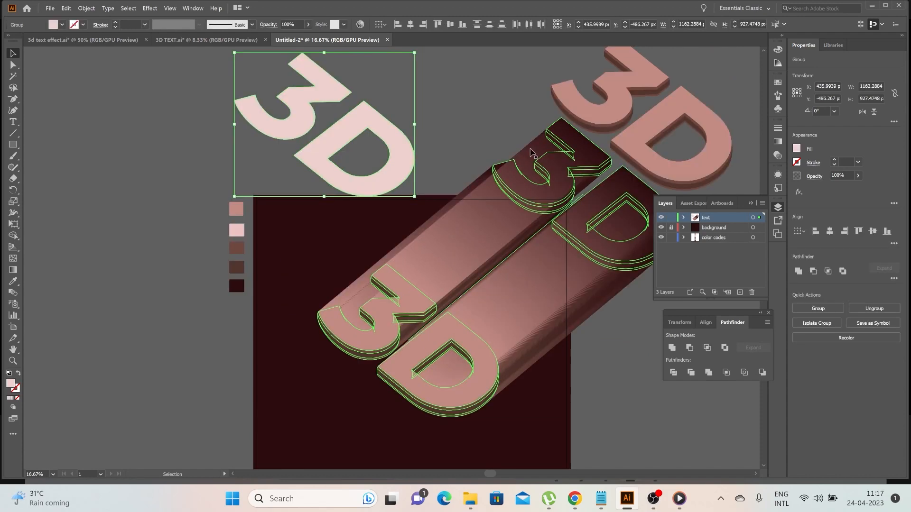
# Place the spare 3D lettering over the blend's light end and lay the pale pink flat lettering on top of it
pyautogui.click(674, 166)
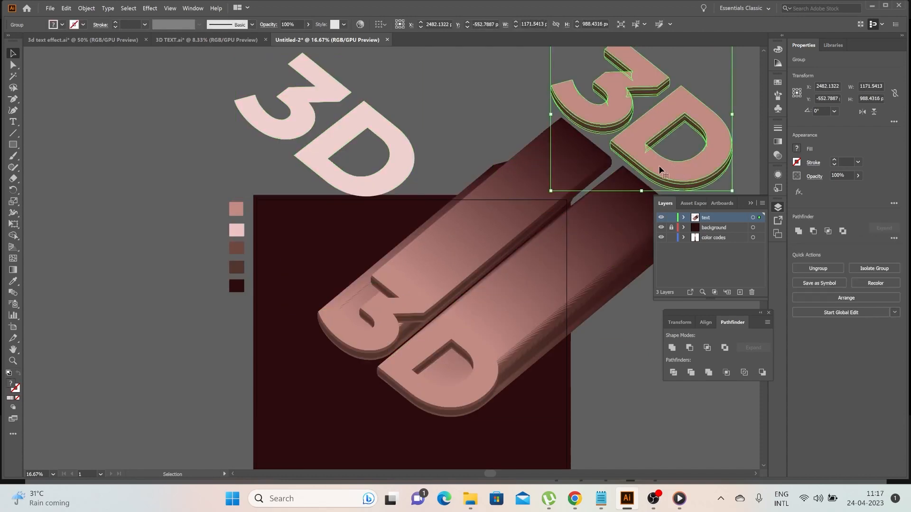
pyautogui.moveTo(659, 170); pyautogui.dragTo(430, 383)
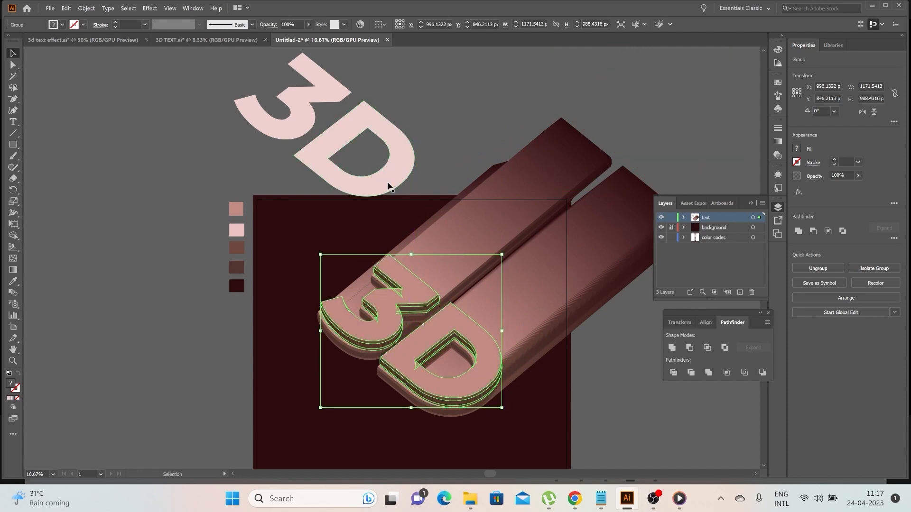
pyautogui.click(369, 175)
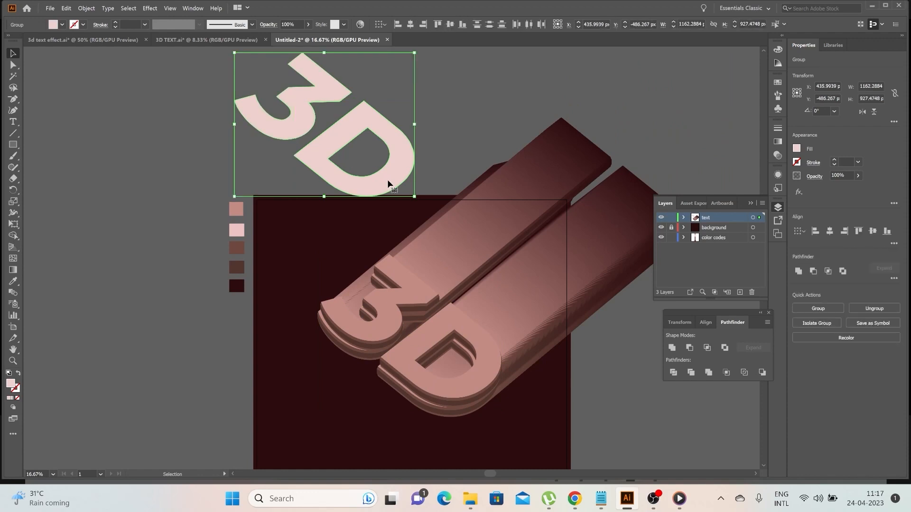
pyautogui.moveTo(388, 181); pyautogui.dragTo(479, 377)
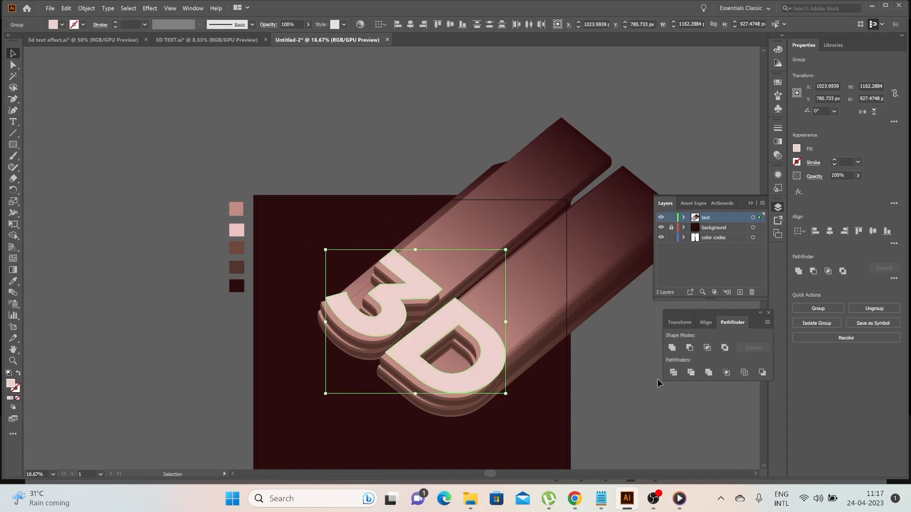
# Nudge the pale pink lettering 7 px left and 1 px up to align it with the 3D lettering, and deselect it
pyautogui.press('Left')
pyautogui.press('Left')
pyautogui.press('Left')
pyautogui.press('Left')
pyautogui.press('Left')
pyautogui.press('Left')
pyautogui.press('Left')
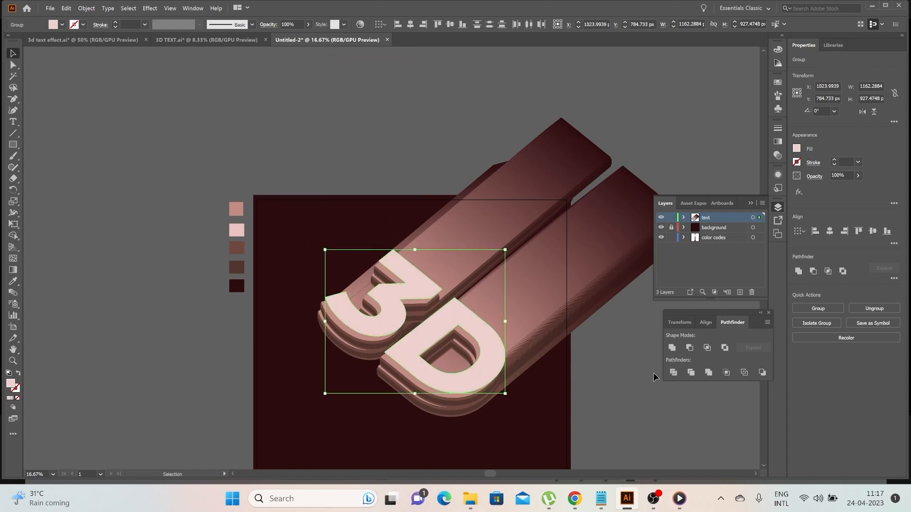
pyautogui.press('Up')
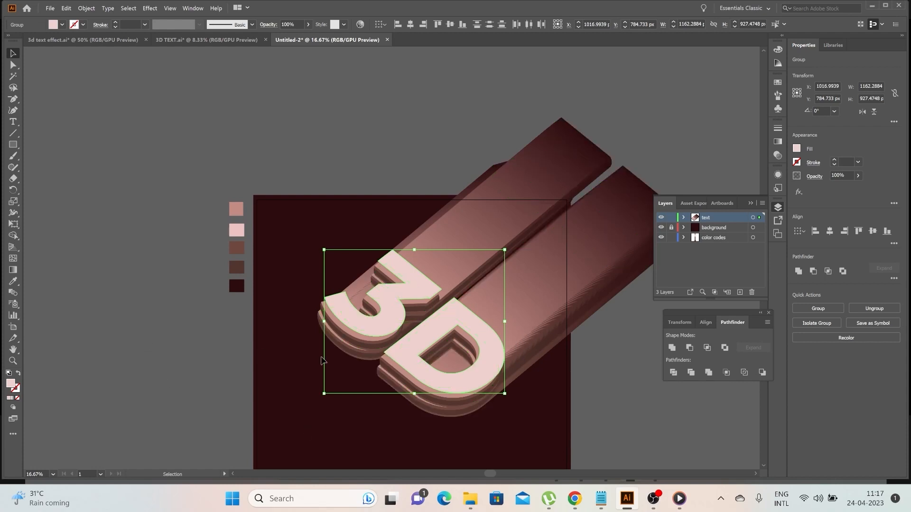
pyautogui.click(617, 399)
pyautogui.scroll(-4, 618, 394)
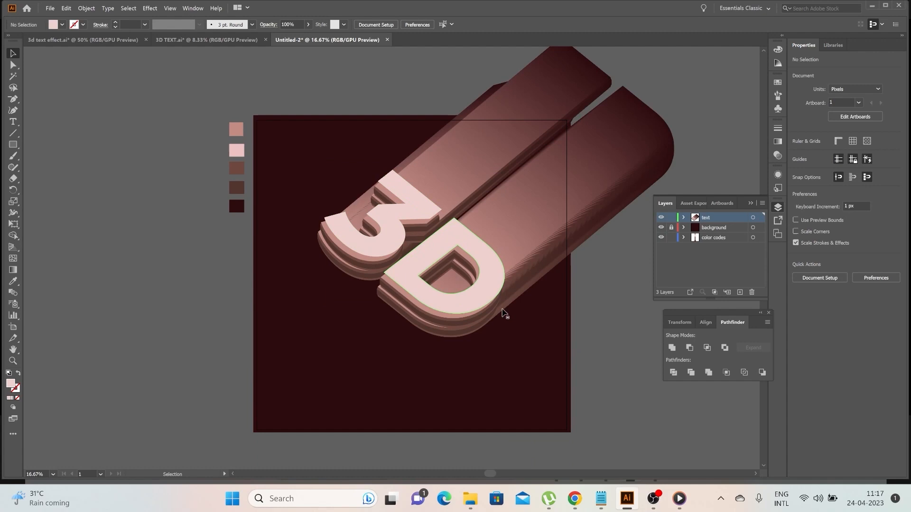
pyautogui.click(13, 362)
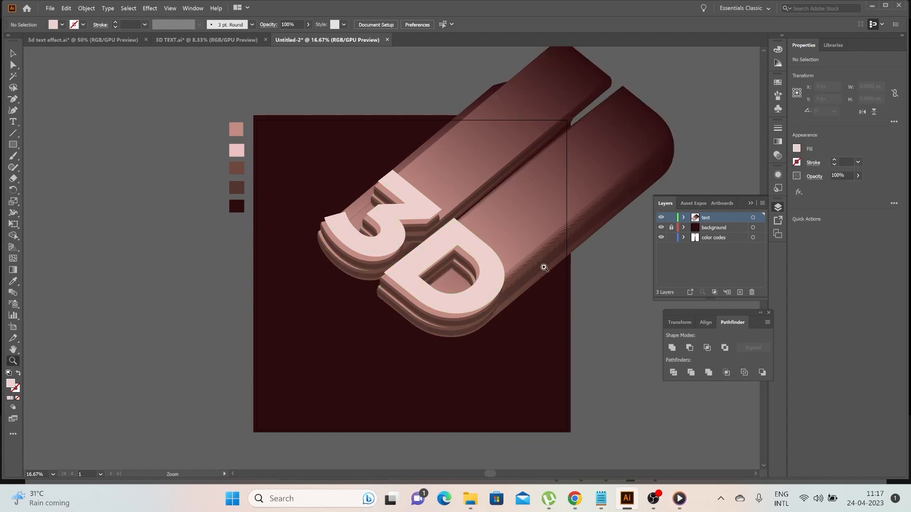
pyautogui.click(542, 264)
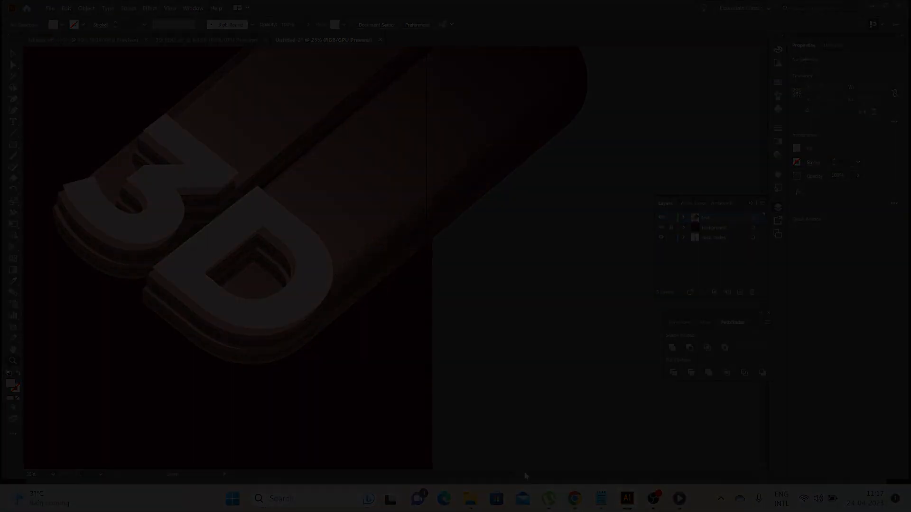